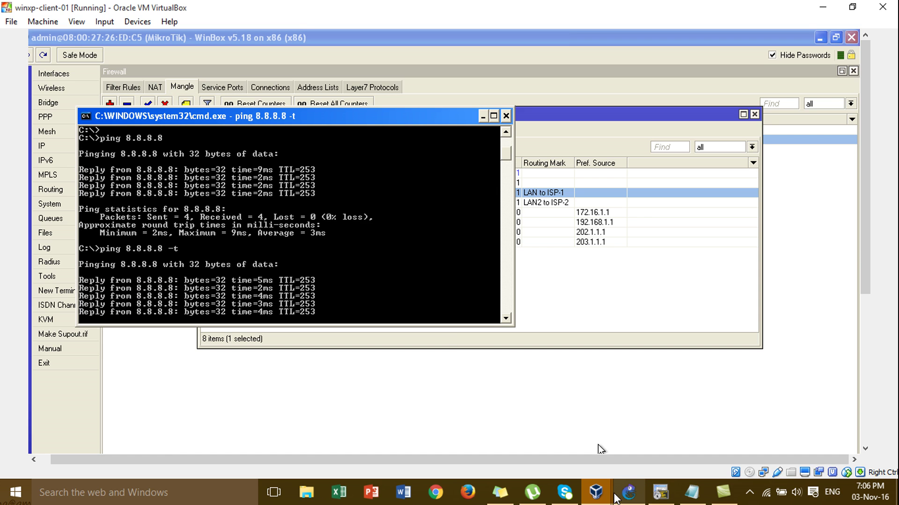
Bring up the winxp-client-03 VM window while client-01's ping to 8.8.8.8 keeps running.
mouse_move(603, 497)
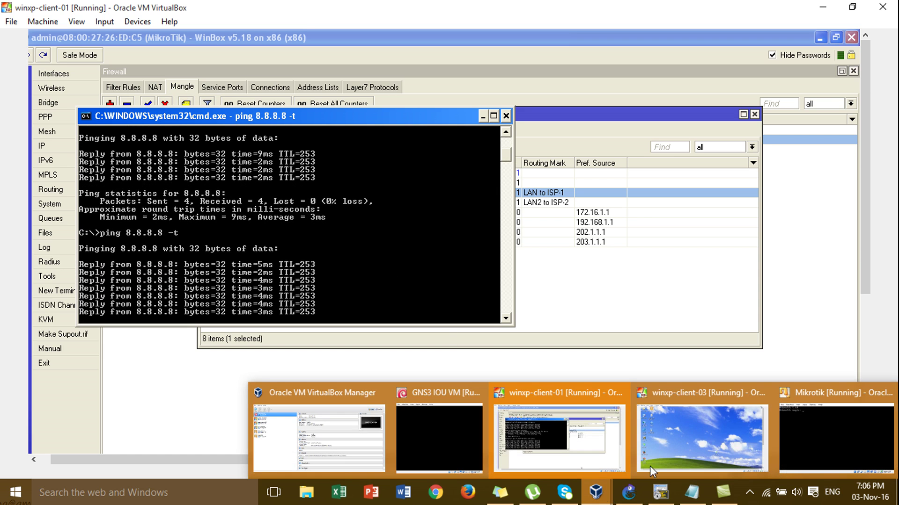
left_click(704, 445)
Resize the client-03 window to sit beside client-01 and change to the C:\ root with cd\.
left_click(852, 7)
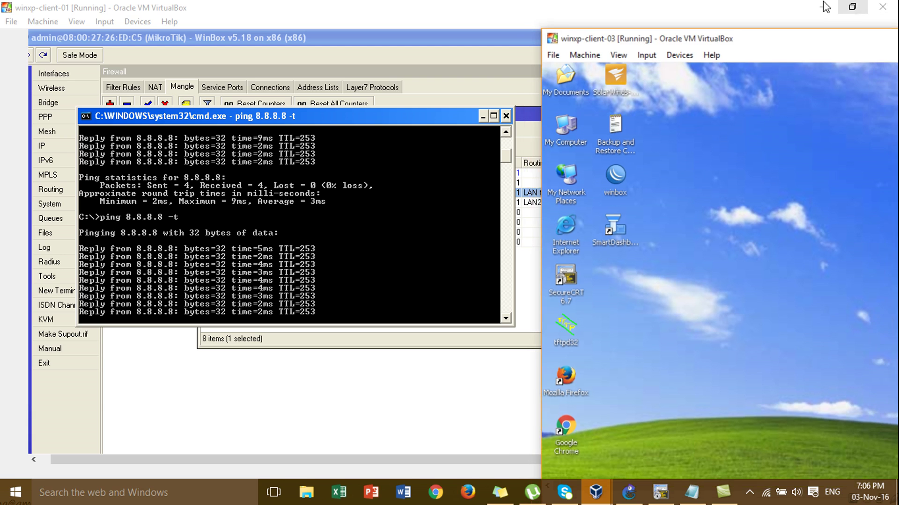
left_click_drag(667, 42, 503, 7)
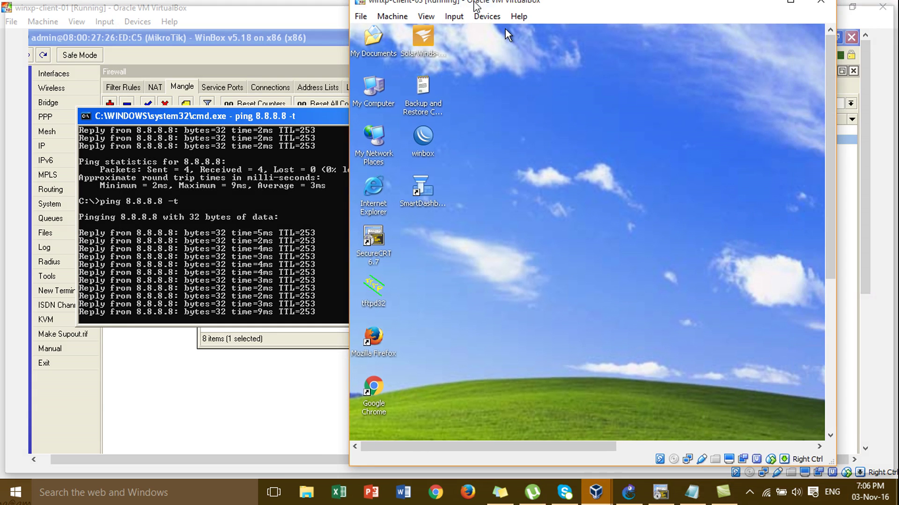
left_click(852, 7)
key("Return")
key("Return")
type("cd\\")
key("Return")
key("Return")
Ping 8.8.8.8 from client-03 and get four replies.
type("pin")
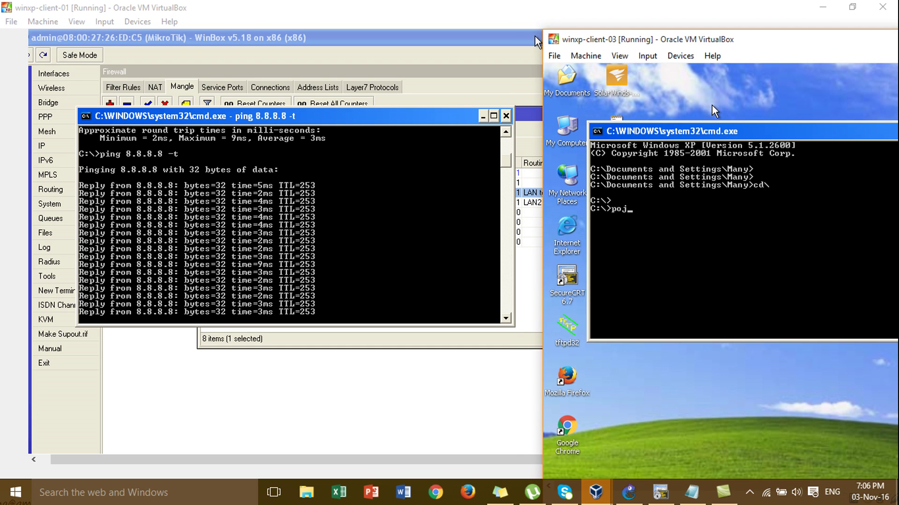
key("BackSpace")
key("BackSpace")
type("ing 88.8.")
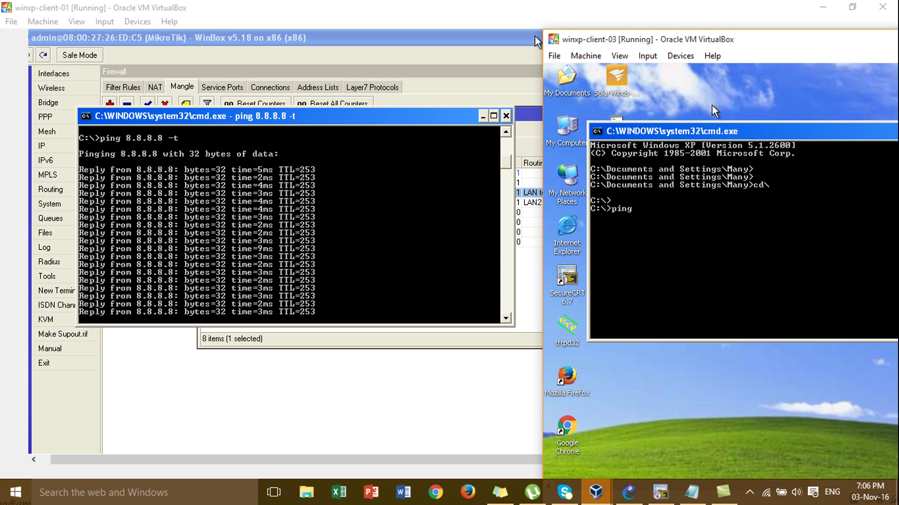
key("BackSpace")
key("BackSpace")
key("BackSpace")
key("BackSpace")
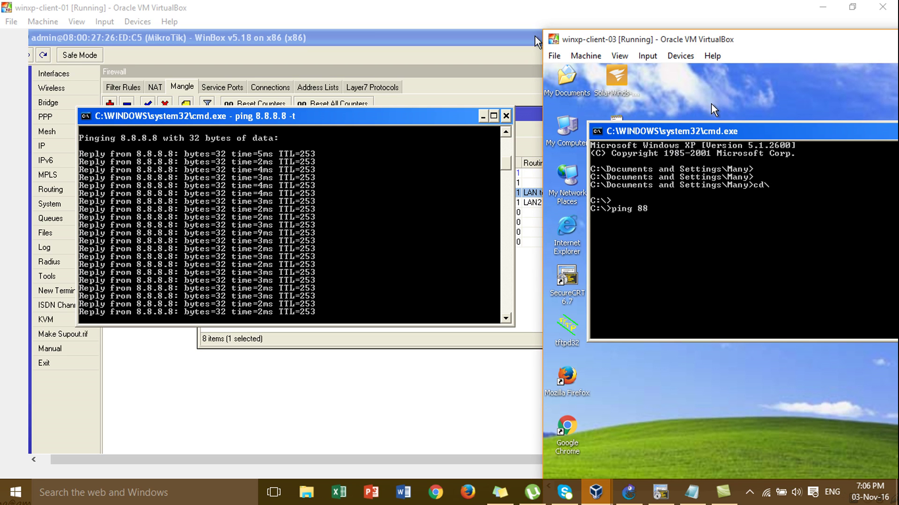
type(".8.8.8")
key("Return")
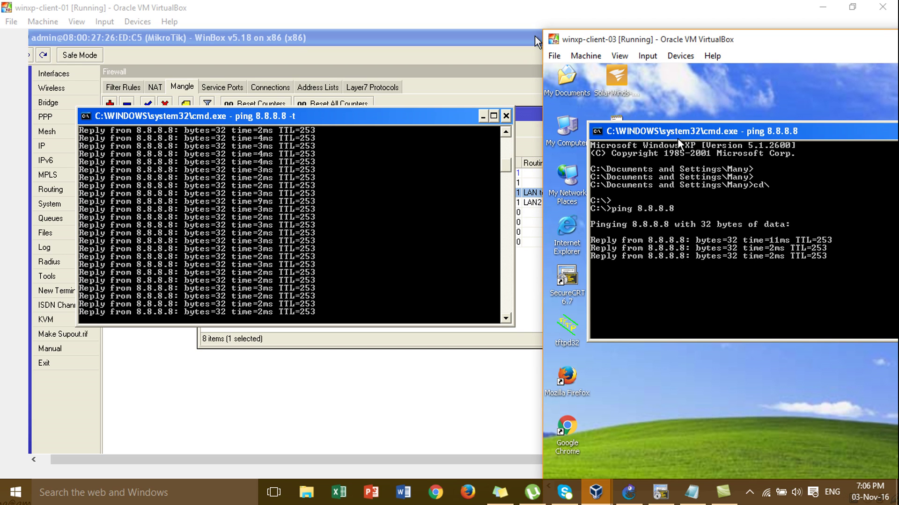
Start a continuous ping 8.8.8.8 -t on client-03, then bring client-01 forward.
key("Up")
type("-t")
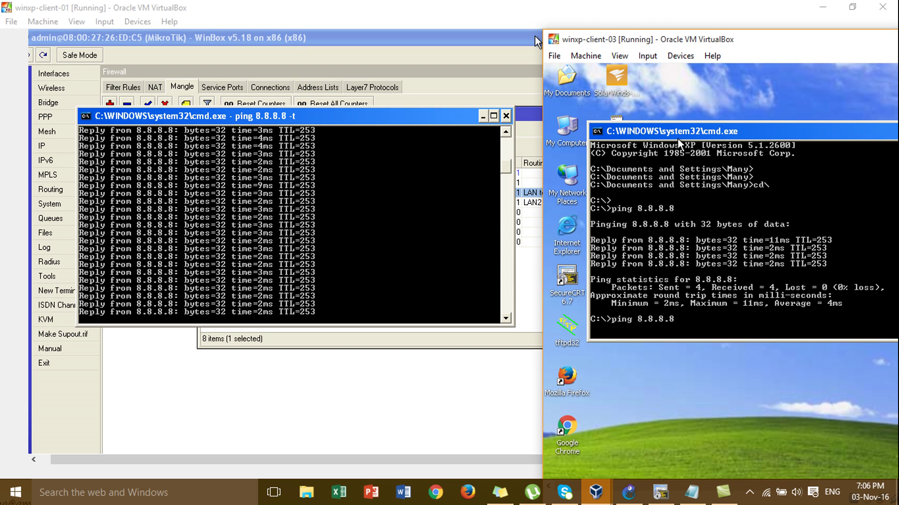
key("Return")
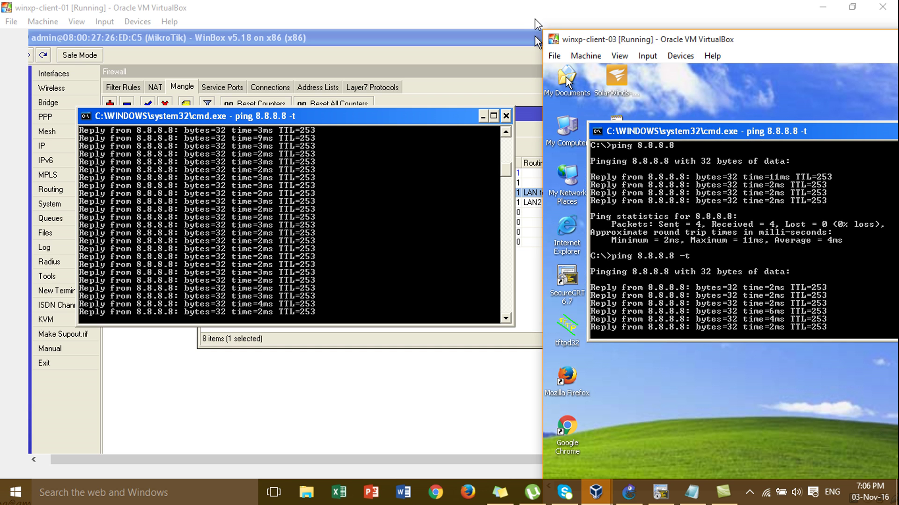
left_click(530, 35)
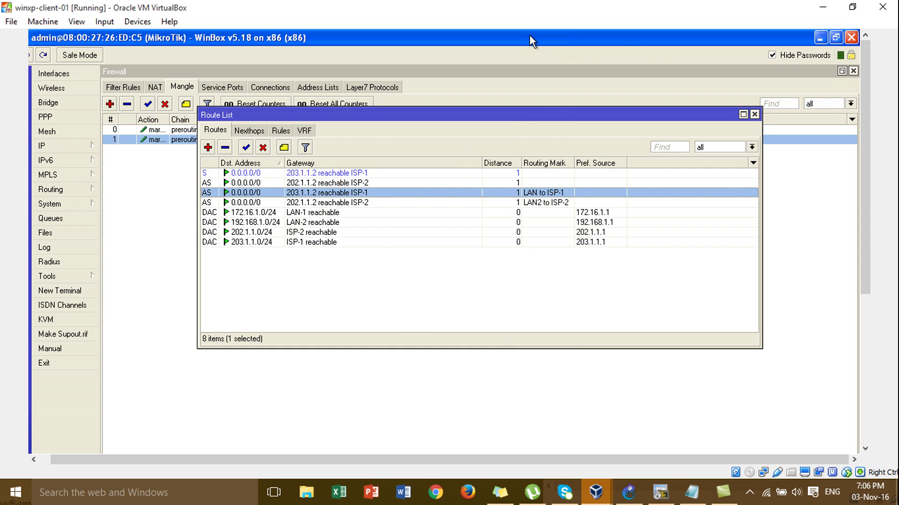
Minimize WinBox and review the GNS3 topology of LAN-1, LAN-2, ISP-1 and ISP-2.
left_click(821, 38)
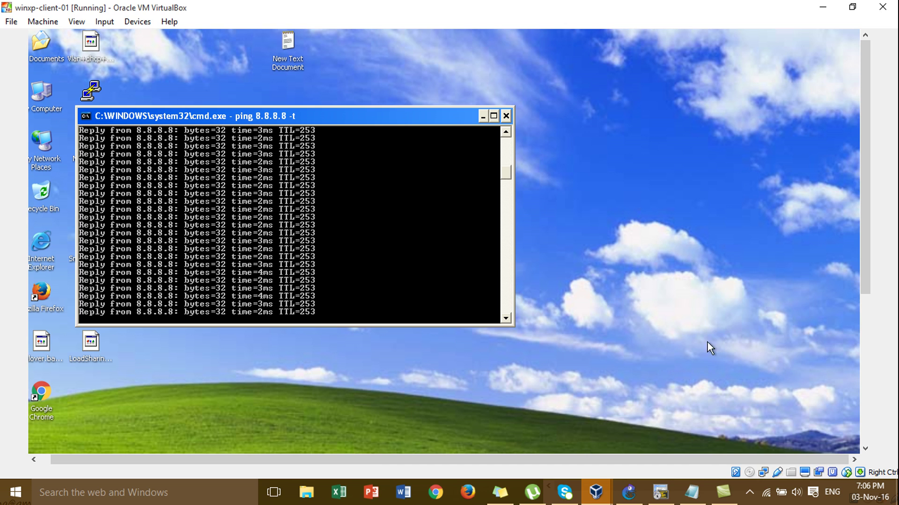
left_click(629, 492)
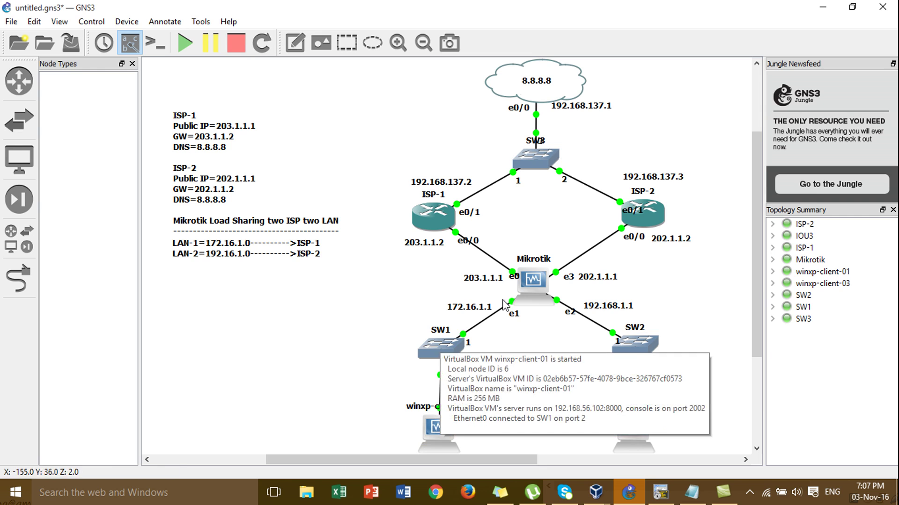
mouse_move(523, 280)
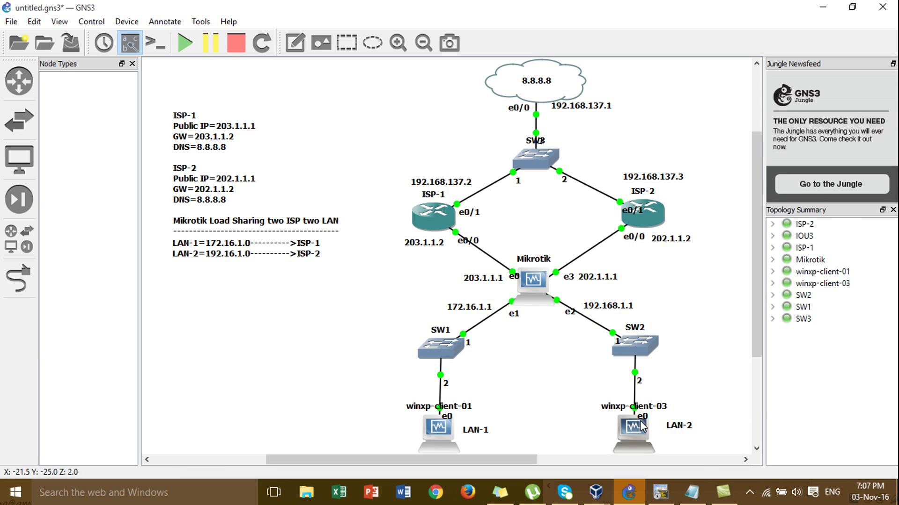
Switch to the winxp-client-01 machine's console.
mouse_move(635, 497)
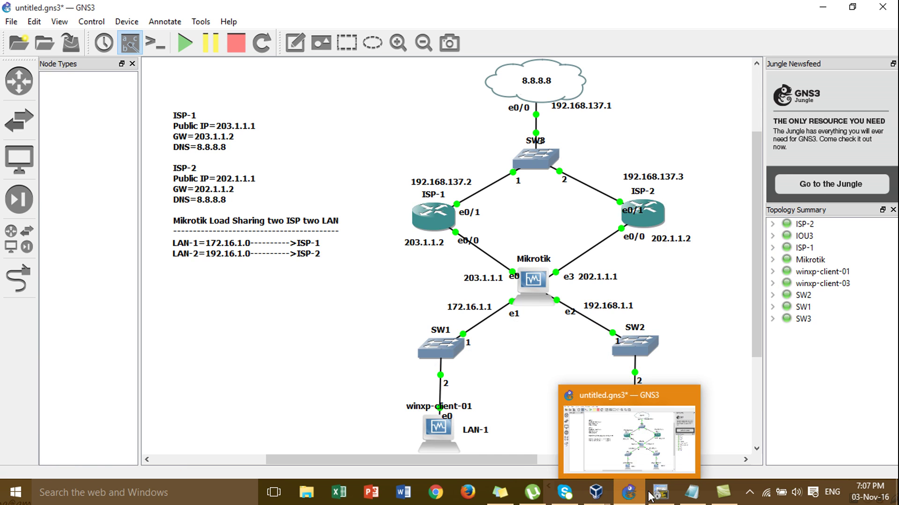
mouse_move(601, 496)
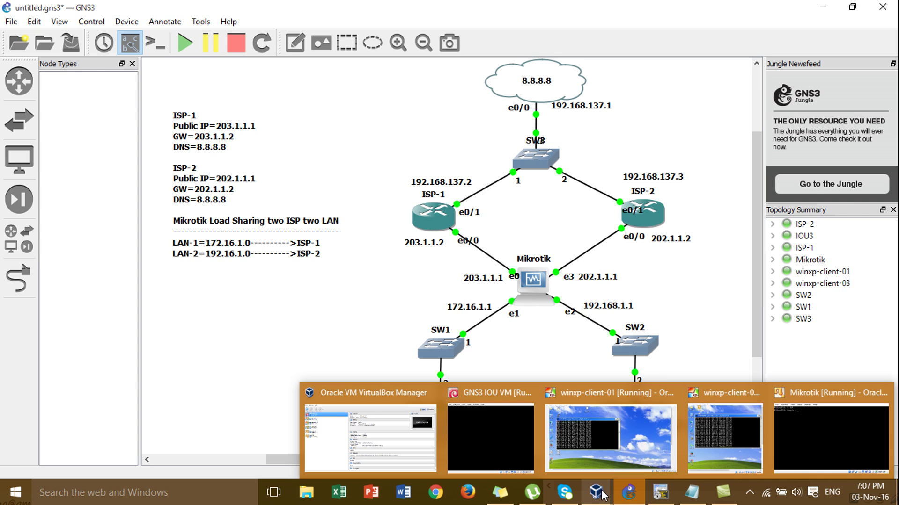
left_click(597, 410)
Stop client-01's ping and run tracert 8.8.8.8, showing hops 172.16.1.1 and 203.1.1.2.
key("ctrl+c")
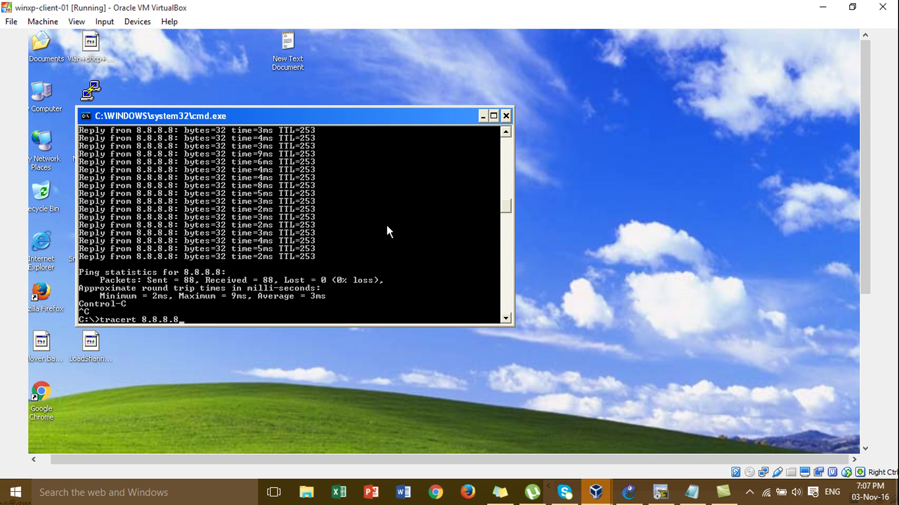
type("tracert 8.8.8.8")
key("Return")
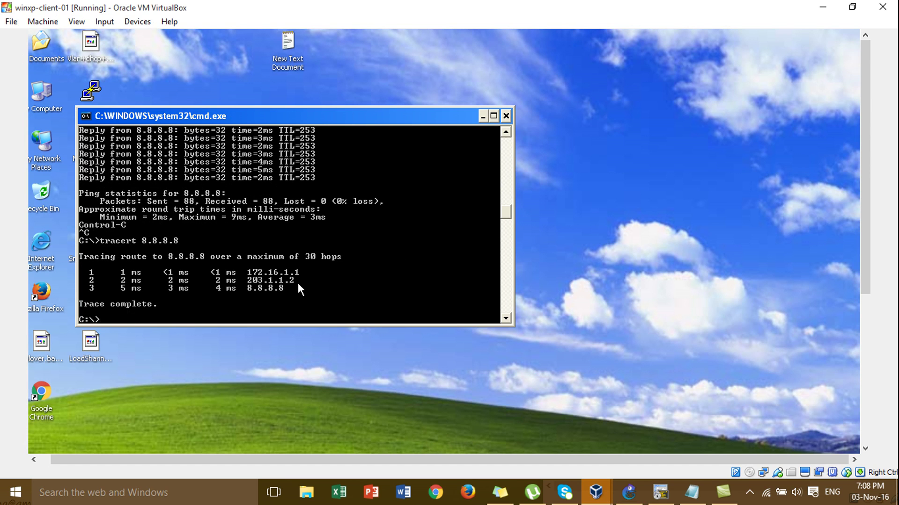
left_click(628, 492)
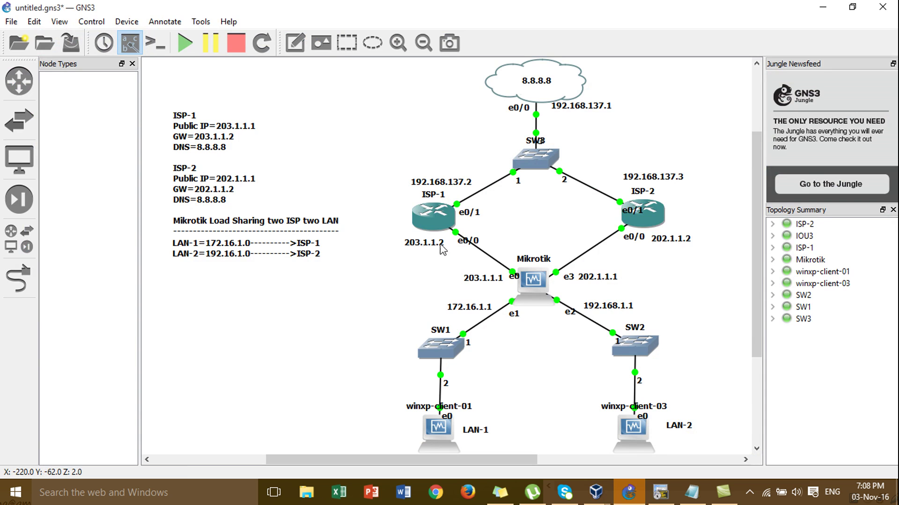
Highlight ISP-1, SW1 and winxp-client-01 on the topology, then bring up client-03's ping.
left_click_drag(393, 138, 490, 438)
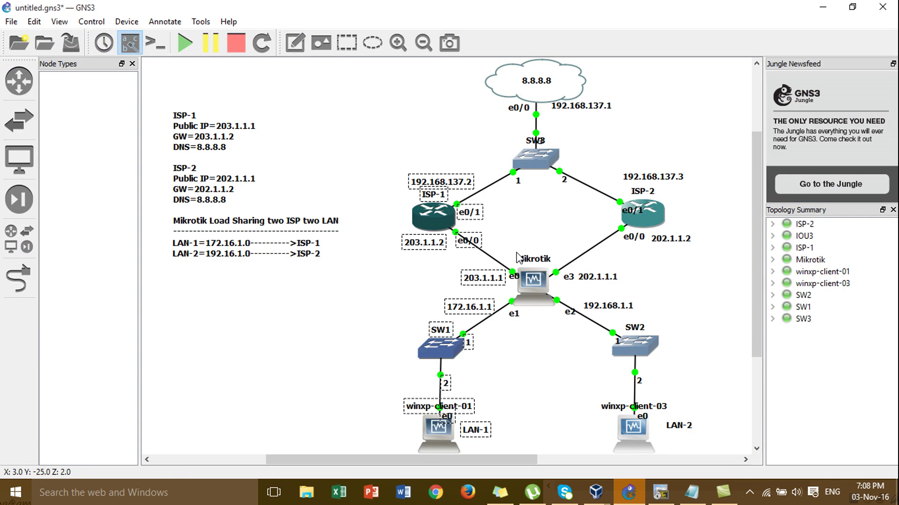
left_click(436, 162)
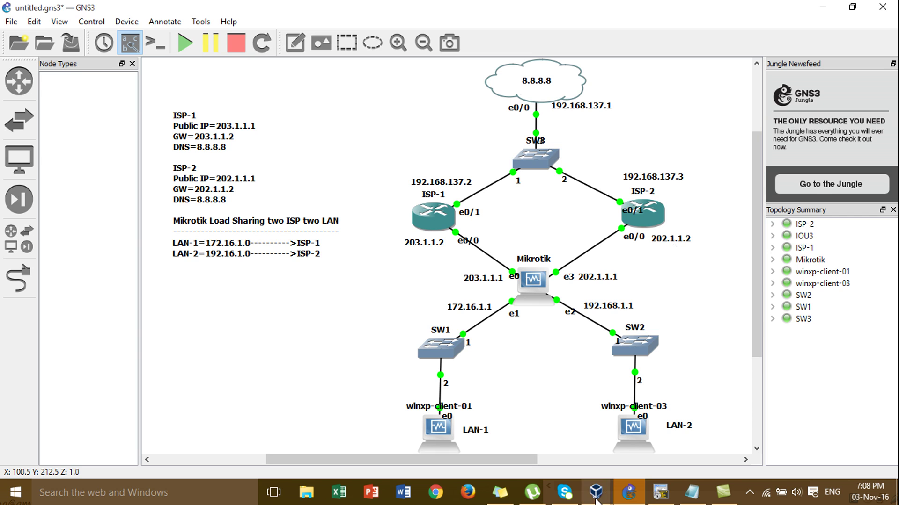
mouse_move(596, 492)
left_click(723, 440)
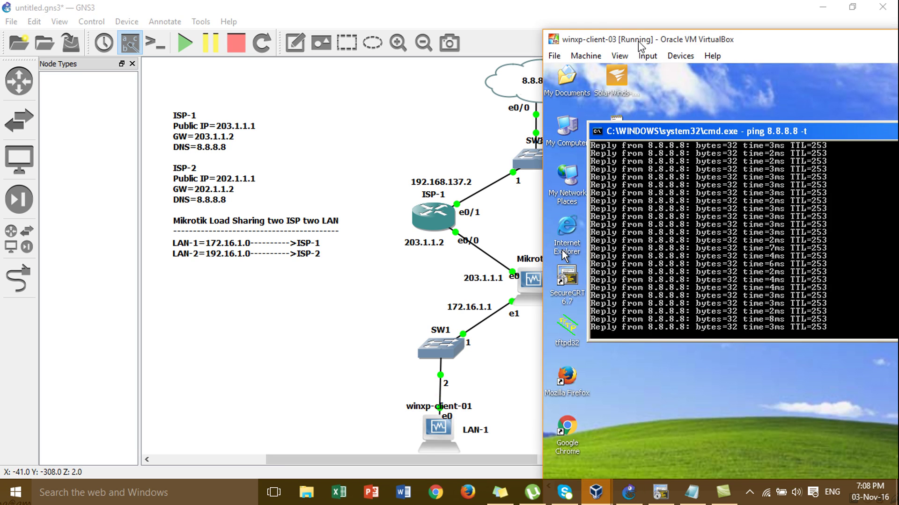
Stop client-03's ping and run tracert 8.8.8.8, showing hops 192.168.1.1 and 202.1.1.2.
key("ctrl+c")
type("tracert")
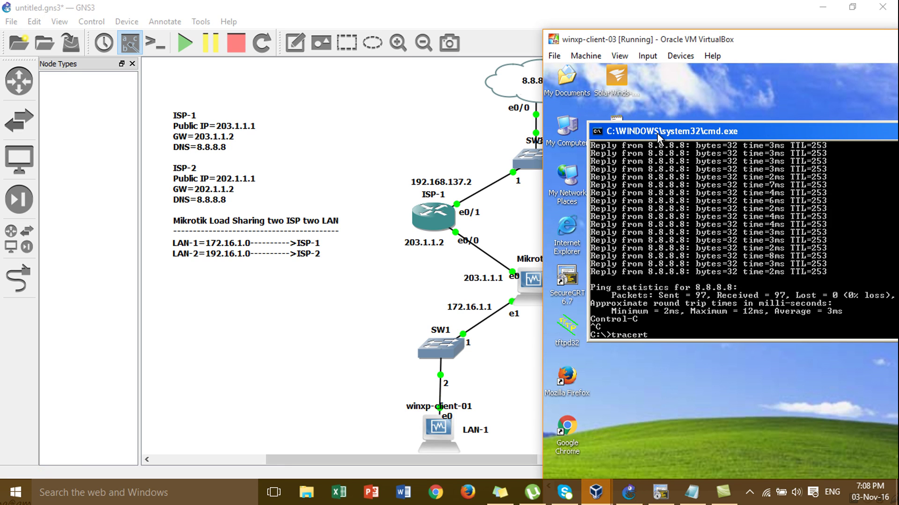
type(" 8.8.8.8")
key("Return")
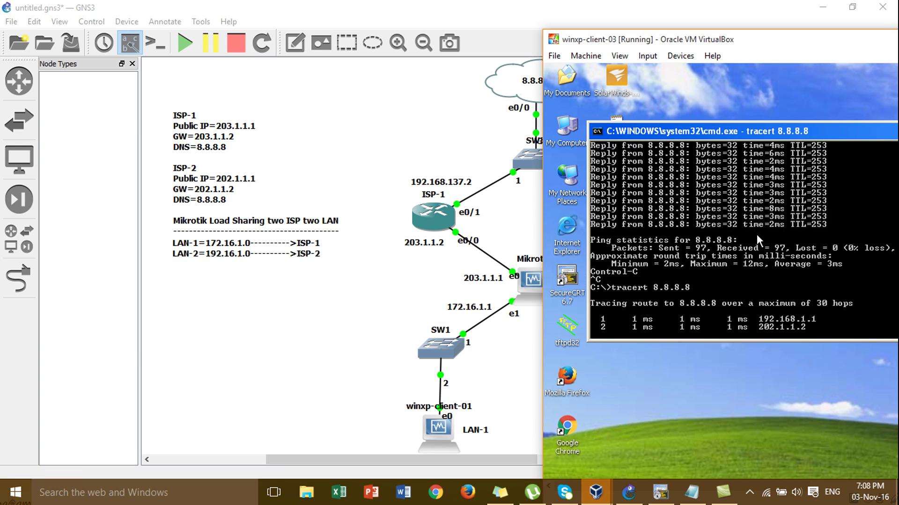
Move the client-03 window aside and back, then switch to winxp-client-01.
left_click_drag(719, 45, 258, 85)
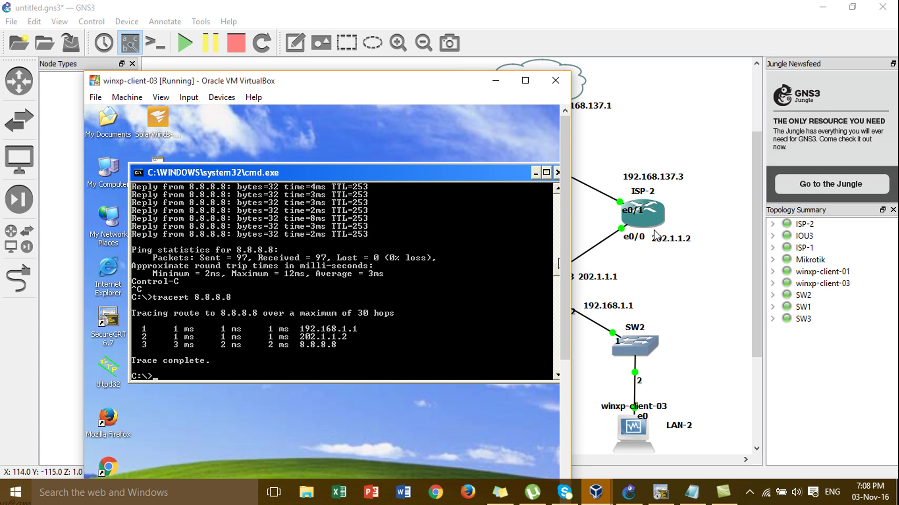
left_click_drag(456, 88, 762, 34)
mouse_move(595, 492)
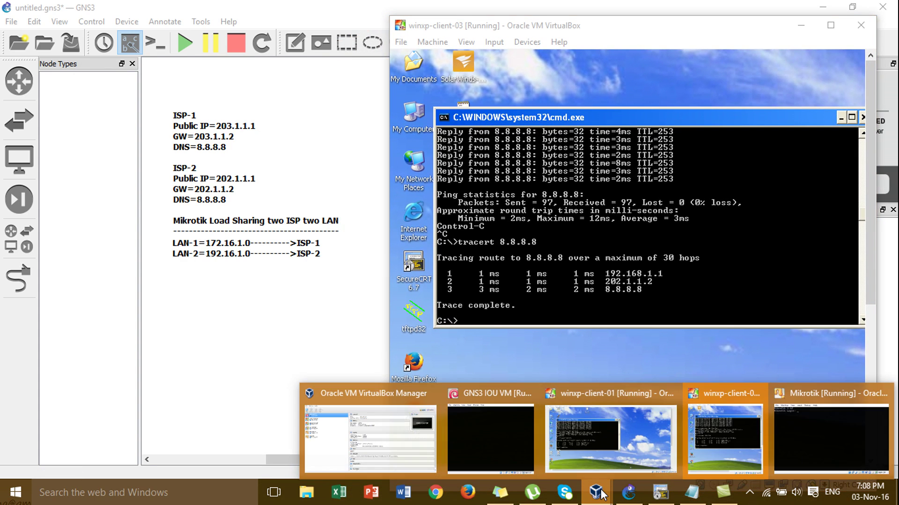
left_click(627, 470)
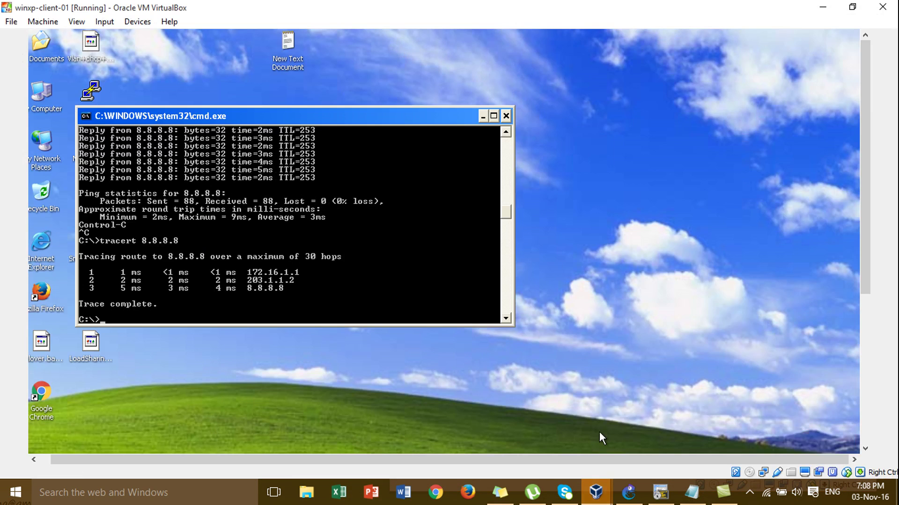
Arrange the client-01 and client-03 VM windows side by side.
left_click(852, 6)
left_click_drag(349, 66, 305, 28)
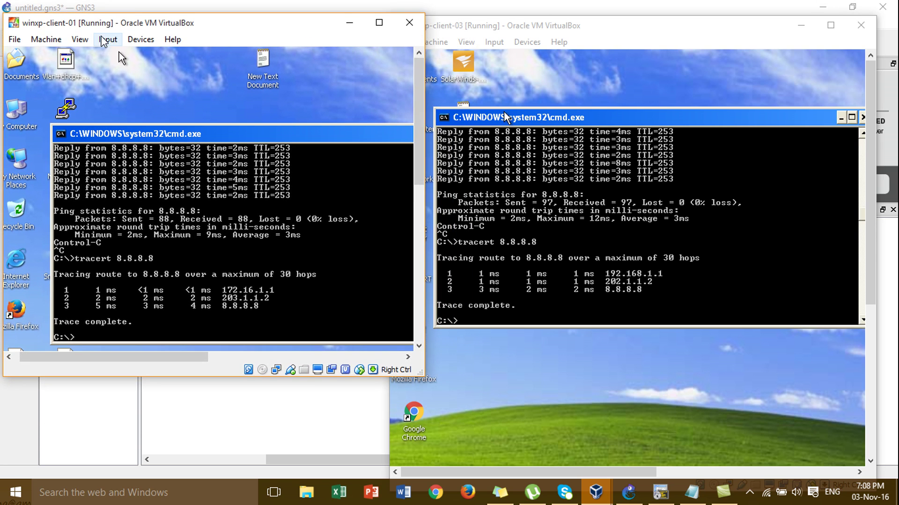
left_click_drag(465, 28, 523, 26)
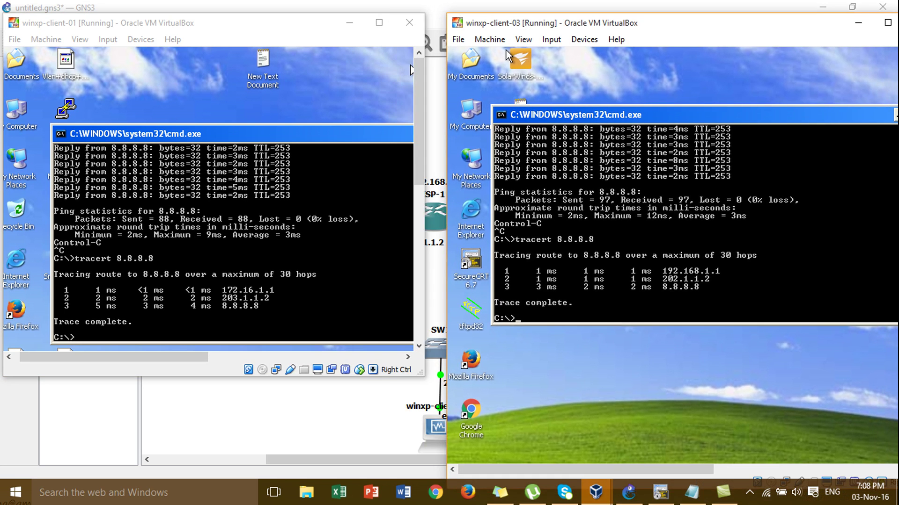
left_click_drag(213, 377, 213, 453)
Rerun tracert 8.8.8.8 on client-01 and then on client-03.
key("Up")
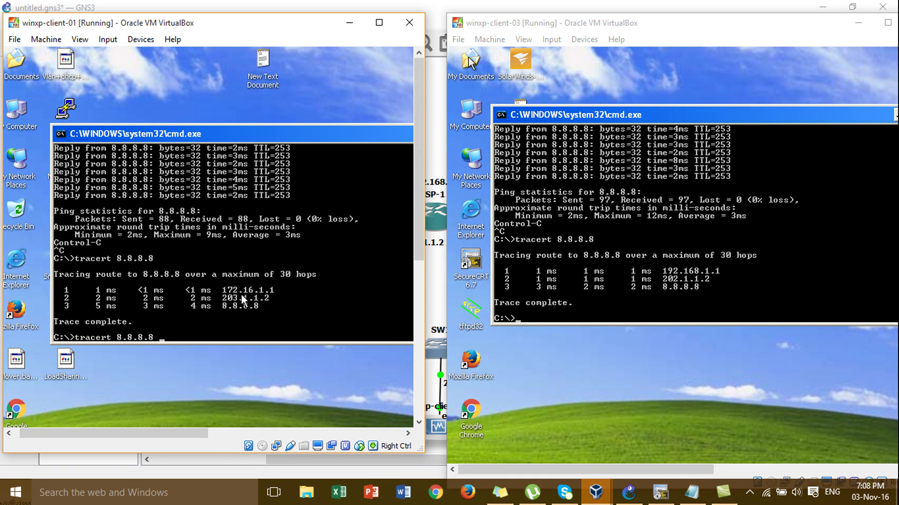
key("Return")
left_click(578, 259)
key("Up")
key("Return")
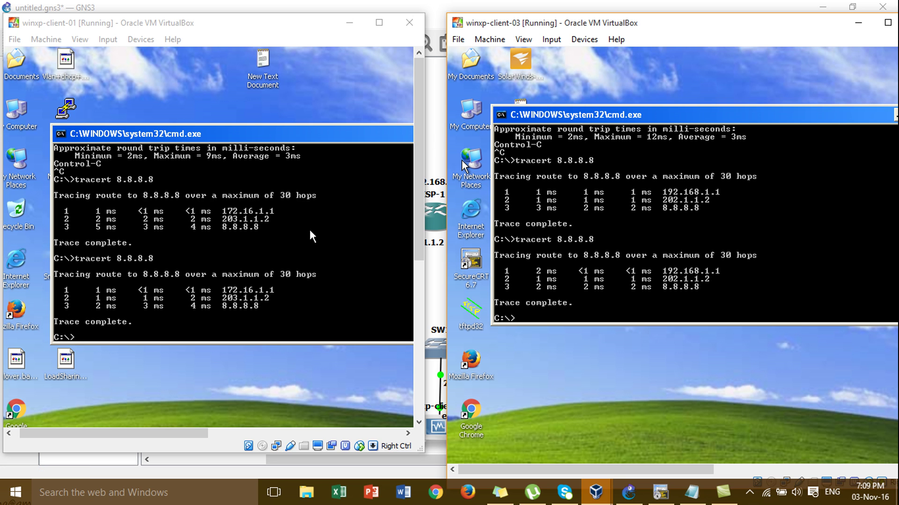
Restart ping 8.8.8.8 -t on client-03 and client-01.
key("Up")
key("Up")
key("Return")
left_click(285, 263)
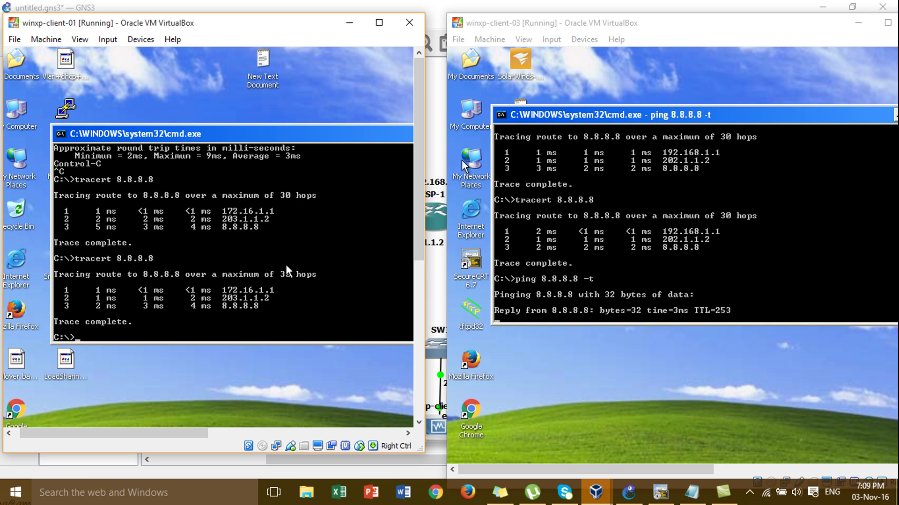
key("Up")
key("Up")
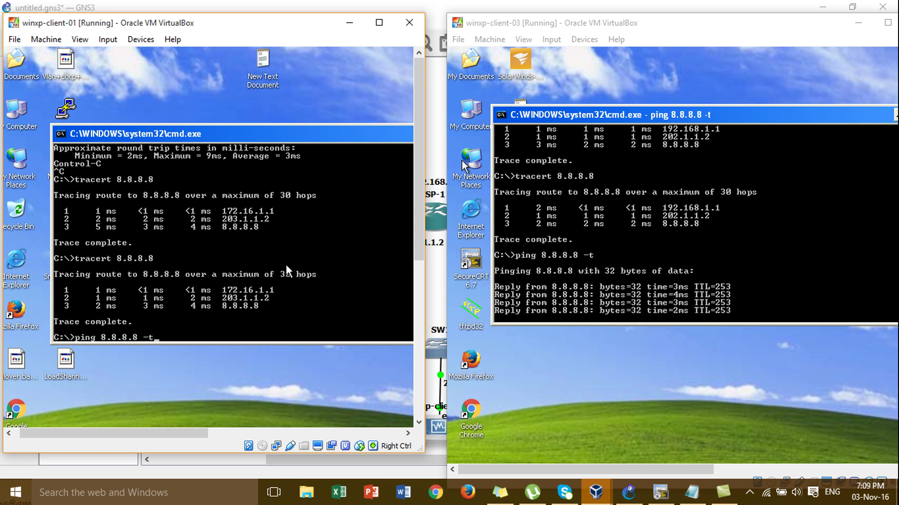
key("Return")
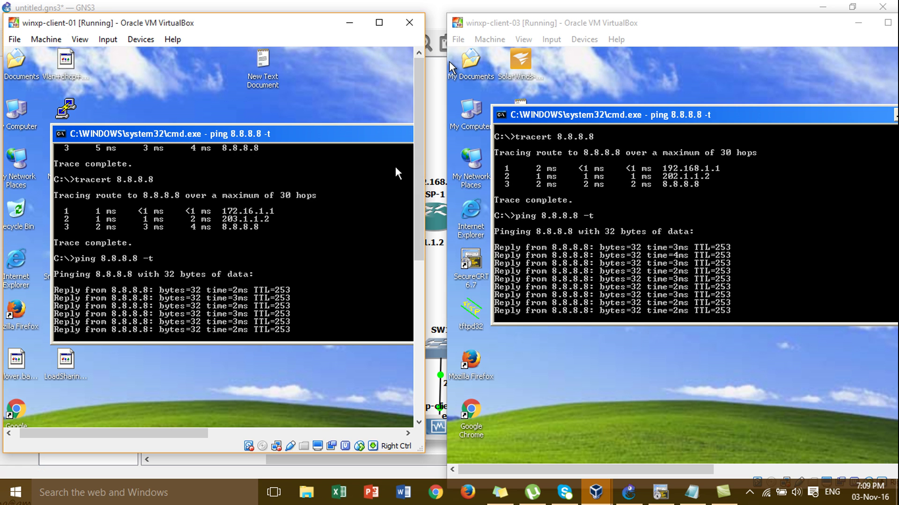
Widen the client-01 VM window and move its ping window upward.
left_click_drag(424, 169, 525, 148)
left_click_drag(416, 134, 409, 78)
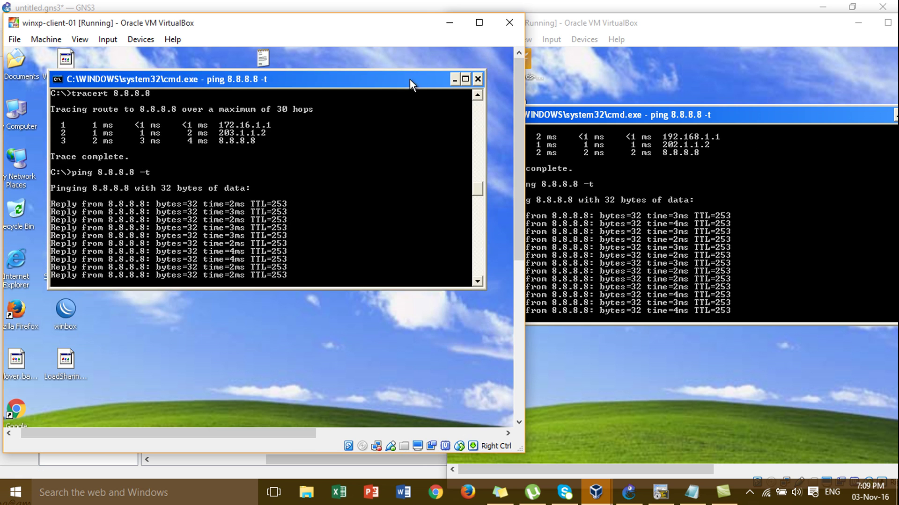
left_click_drag(515, 101, 530, 291)
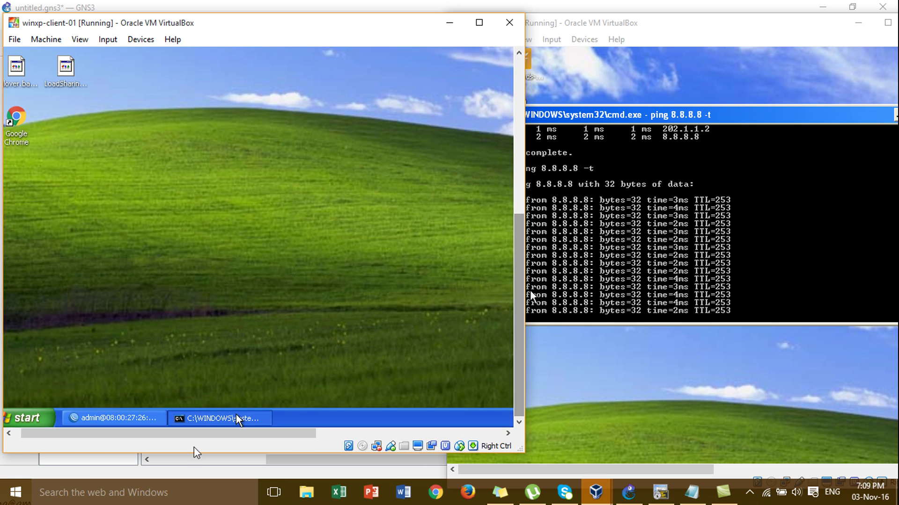
Restore WinBox and move the Route List out of the way.
left_click(136, 419)
left_click_drag(521, 310, 529, 161)
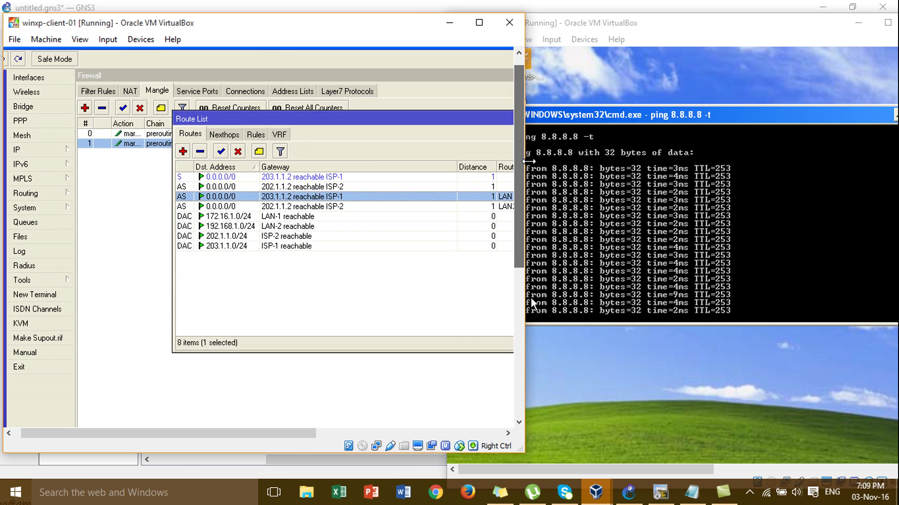
left_click_drag(176, 163, 214, 186)
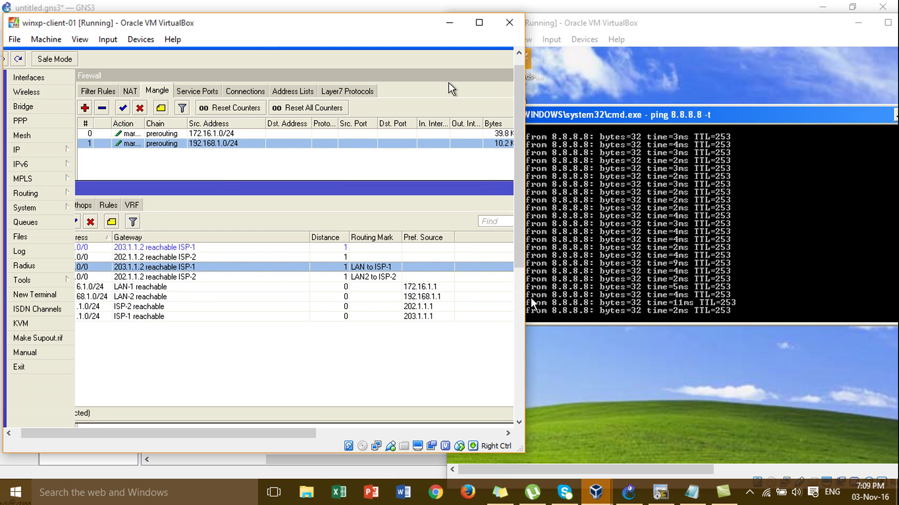
left_click_drag(487, 183, 412, 177)
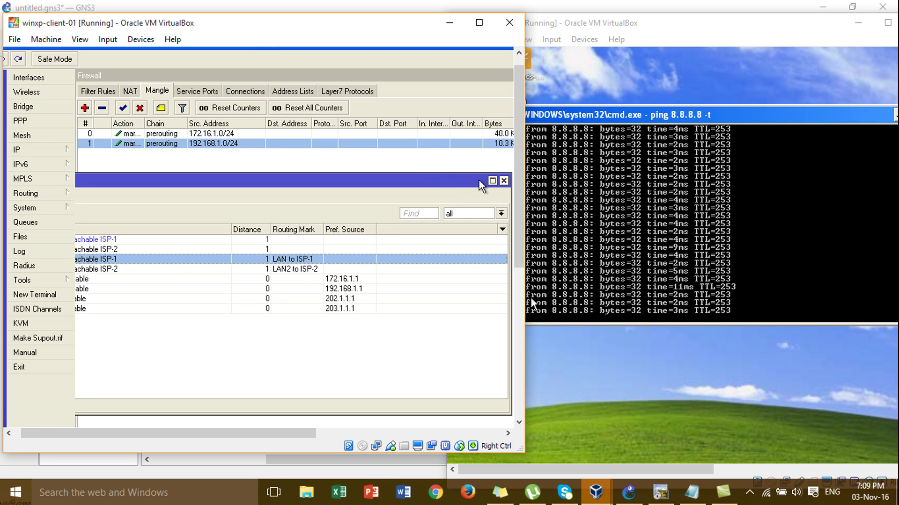
Open the Interface List and move the 192.168.1.0/24 mangle rule above the 172.16.1.0/24 rule.
left_click(55, 79)
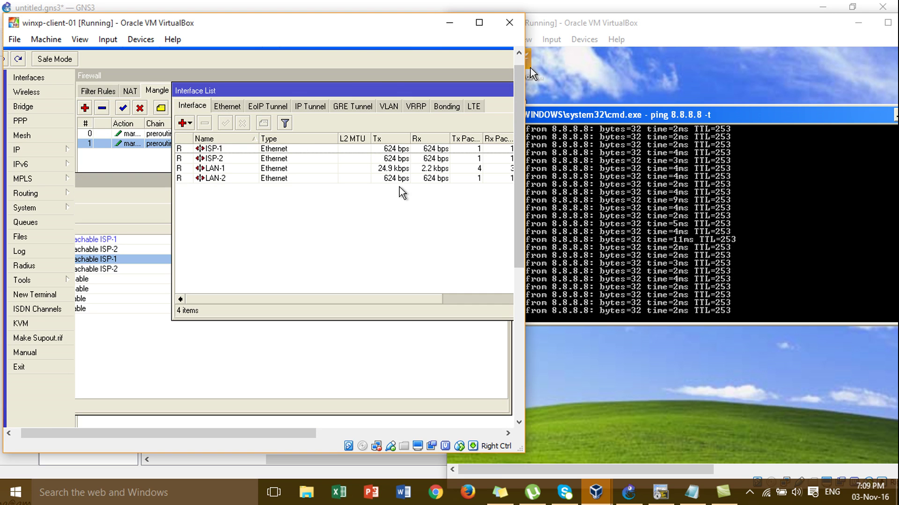
left_click_drag(390, 88, 293, 176)
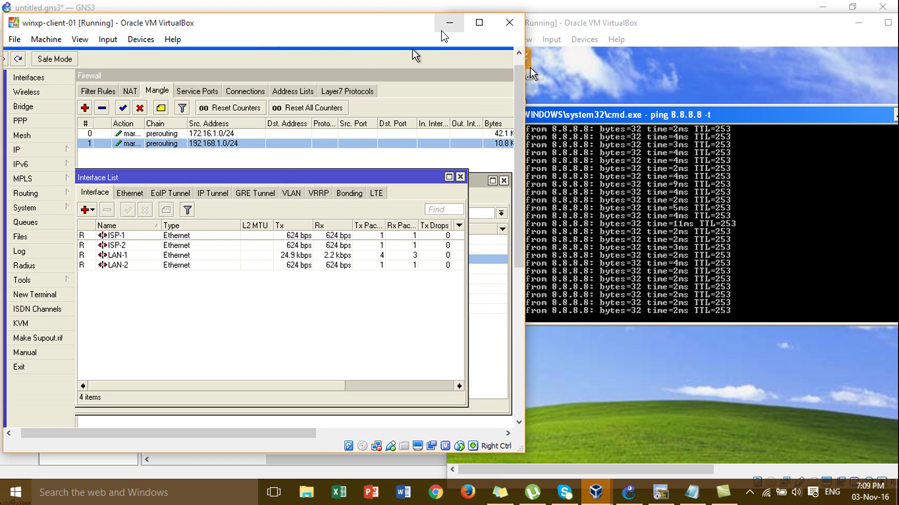
left_click_drag(450, 143, 449, 132)
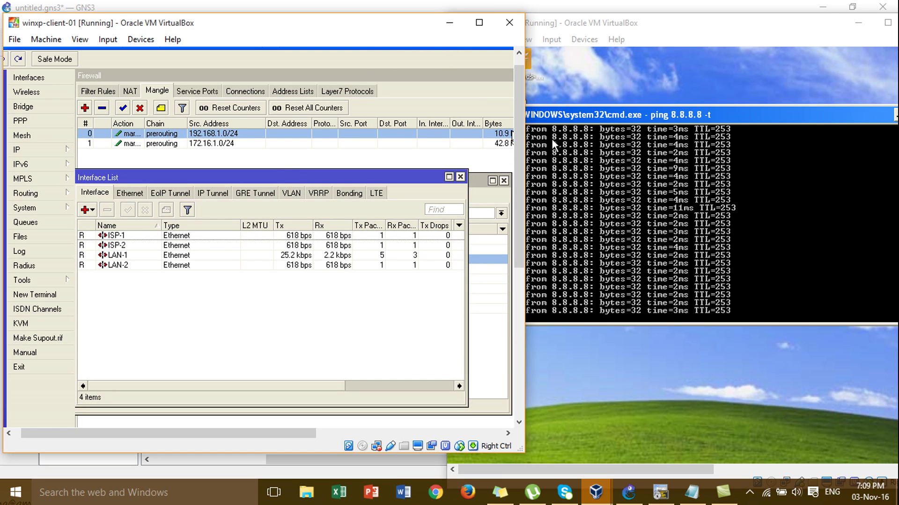
left_click_drag(525, 114, 655, 266)
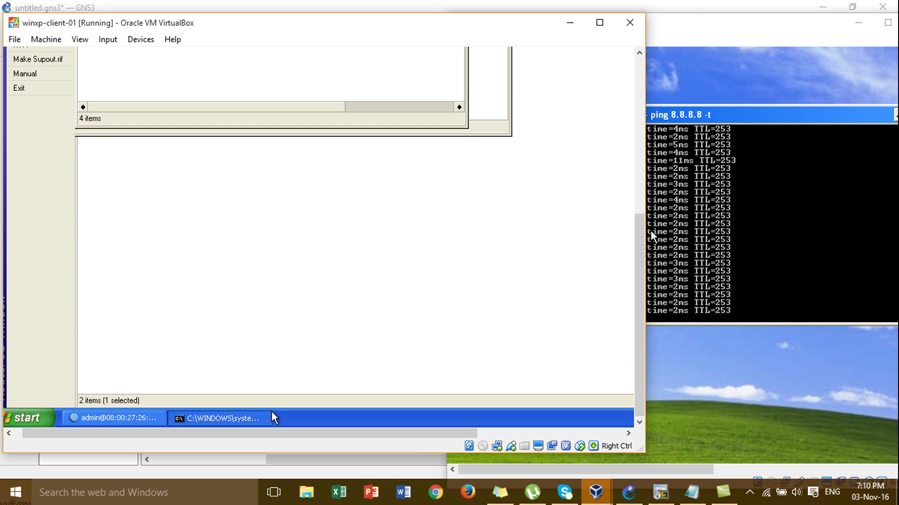
Rearrange the client ping windows around WinBox and disable the ISP-1 interface.
left_click(257, 420)
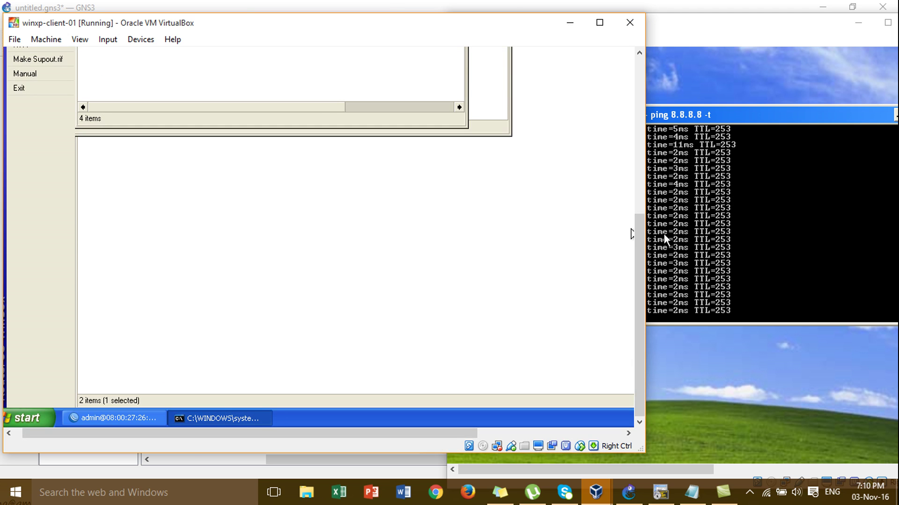
left_click_drag(639, 234, 638, 119)
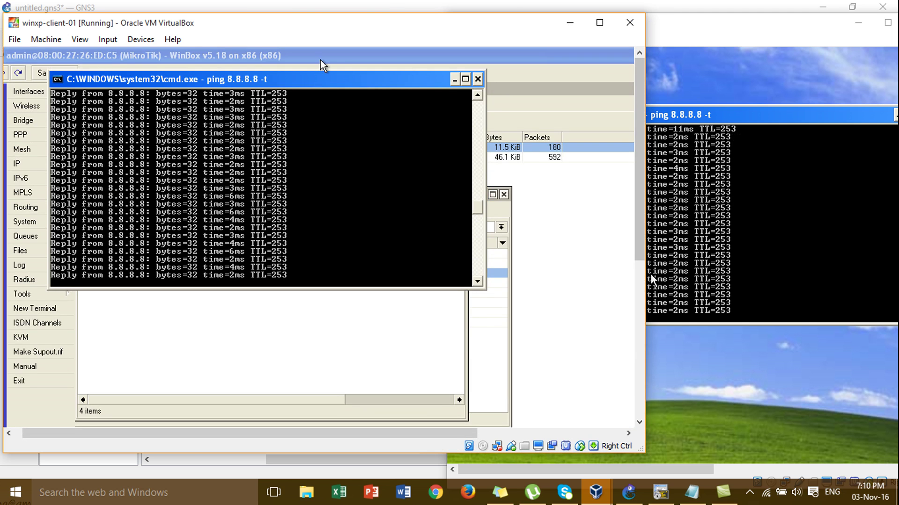
left_click_drag(324, 84, 522, 124)
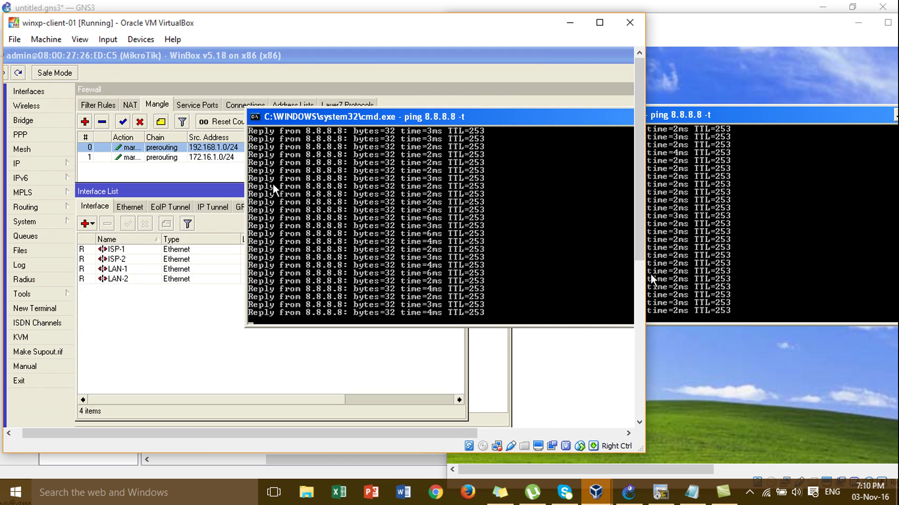
left_click(216, 199)
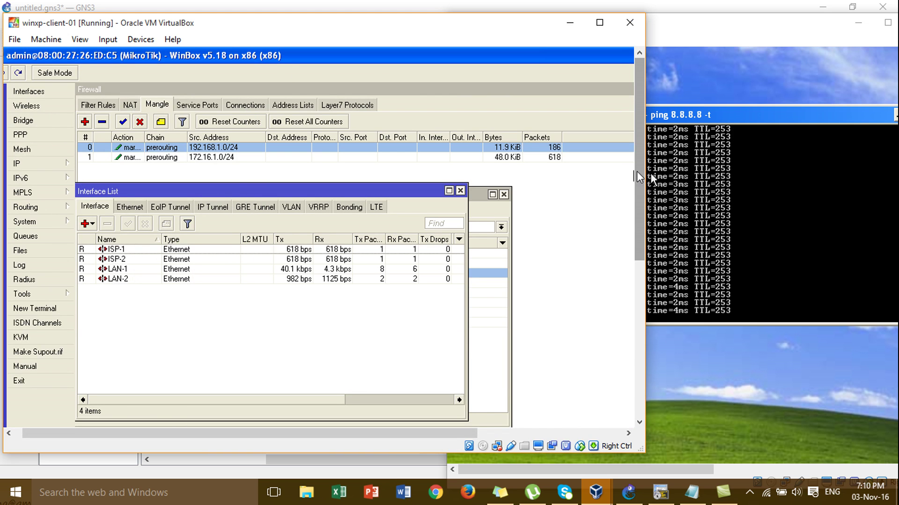
left_click_drag(644, 174, 487, 174)
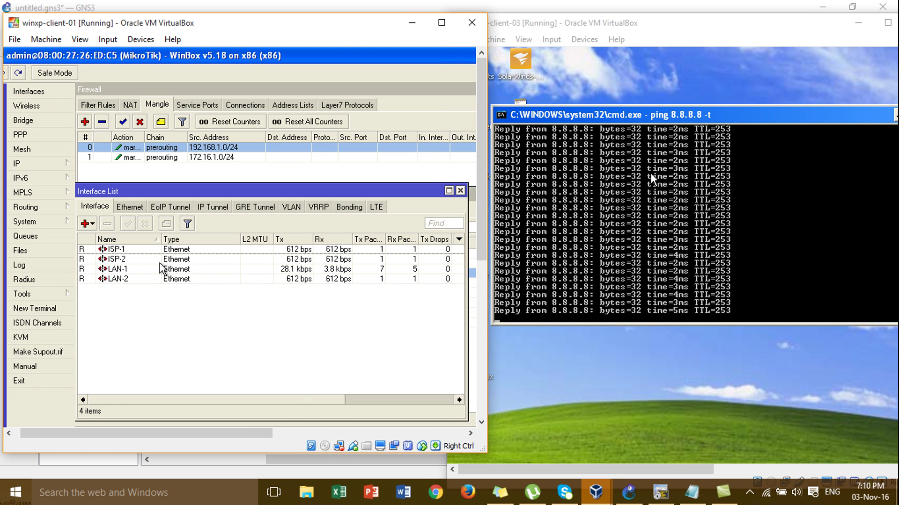
left_click(136, 251)
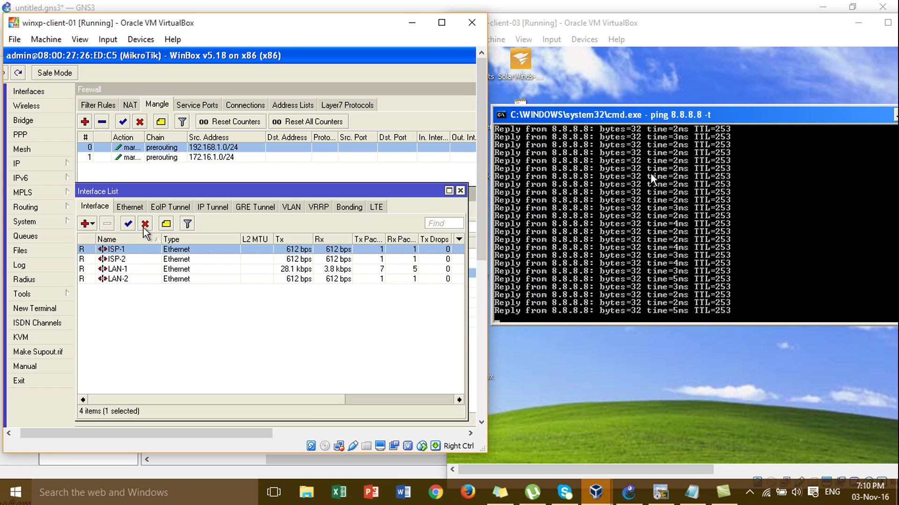
left_click(145, 225)
Reposition the client-01 window and restart its continuous ping to 8.8.8.8.
left_click_drag(485, 181, 477, 395)
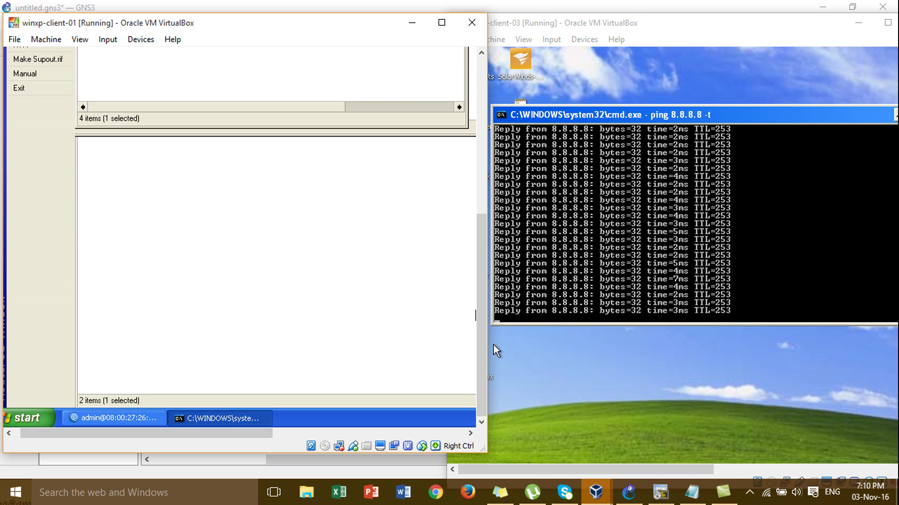
left_click_drag(482, 319, 481, 121)
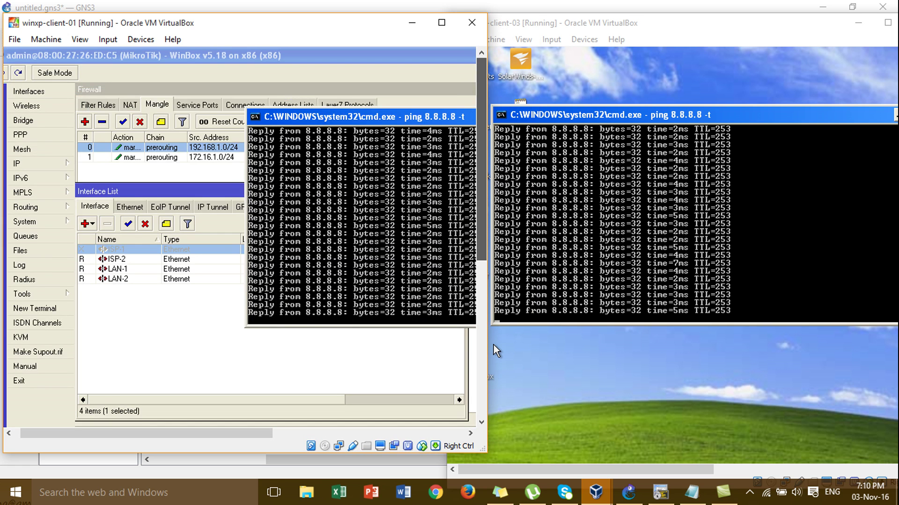
left_click_drag(385, 121, 317, 101)
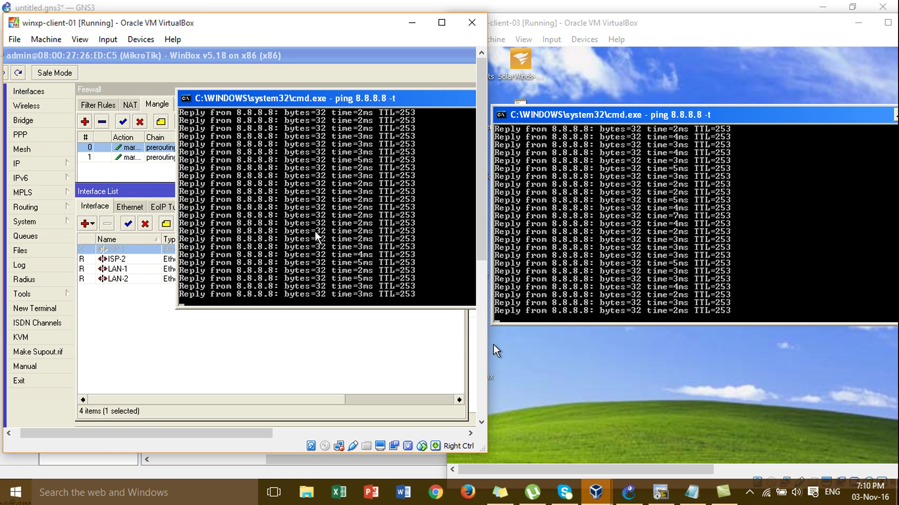
key("ctrl+c")
key("Up")
key("Return")
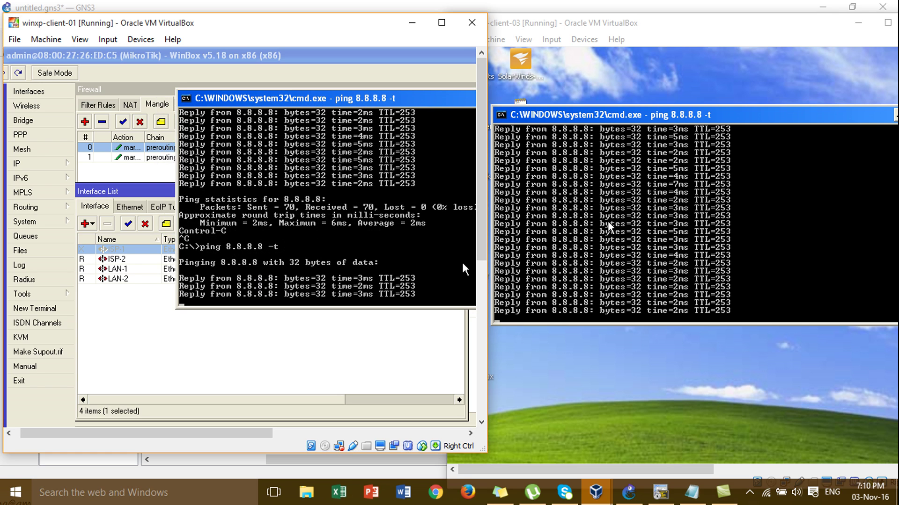
Restart the continuous ping to 8.8.8.8 on client-03.
left_click(633, 230)
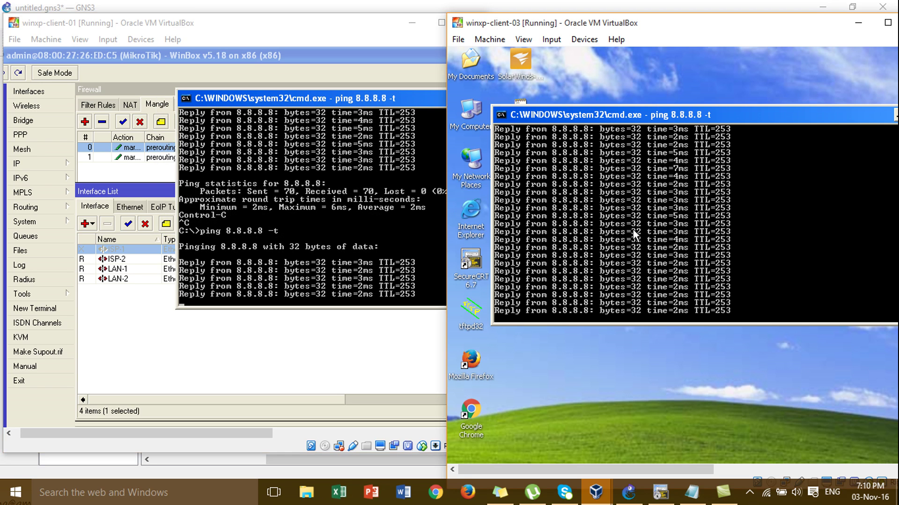
key("ctrl+c")
key("Up")
key("Return")
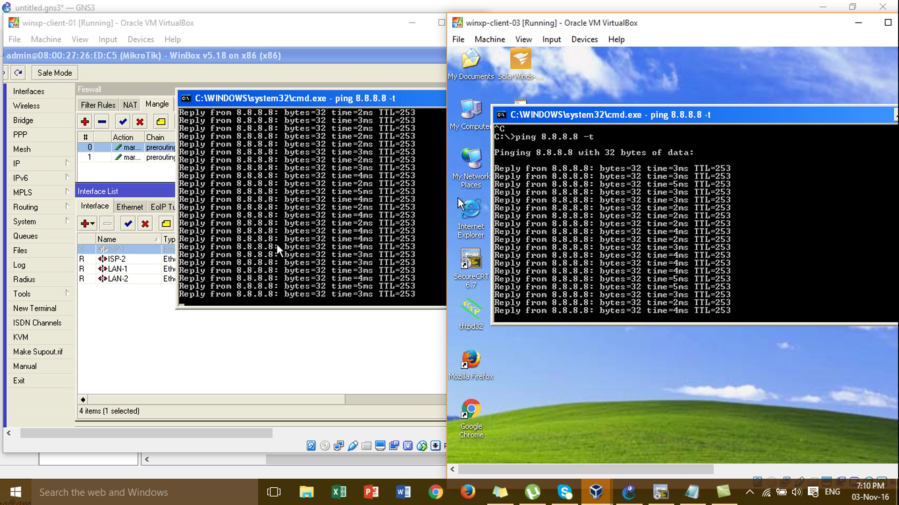
Stop client-01's ping at 29 sent, 0% loss, and type tracert 8.8.8.8.
left_click(316, 257)
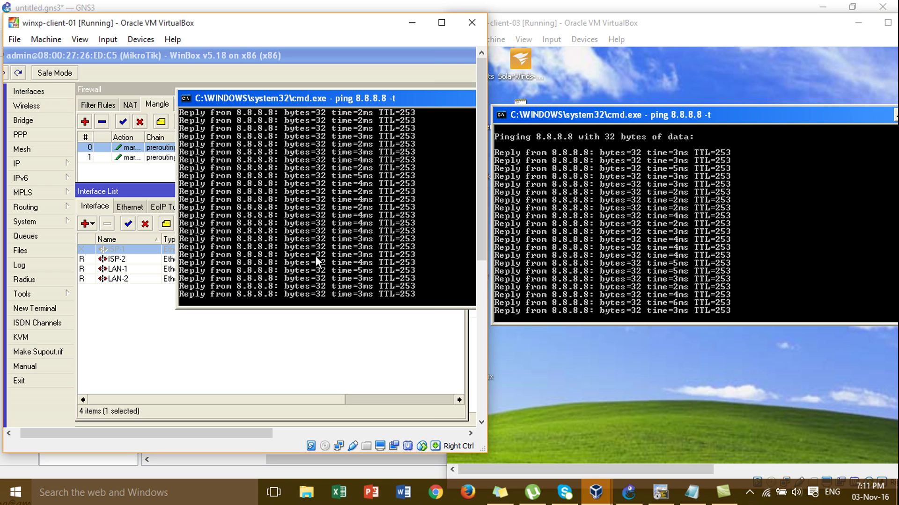
key("ctrl+c")
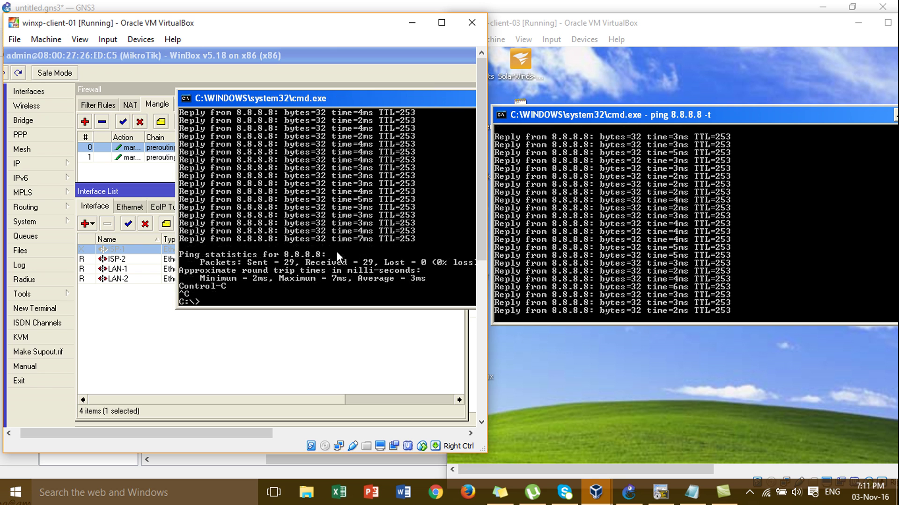
type("tracert 8.8.8.8")
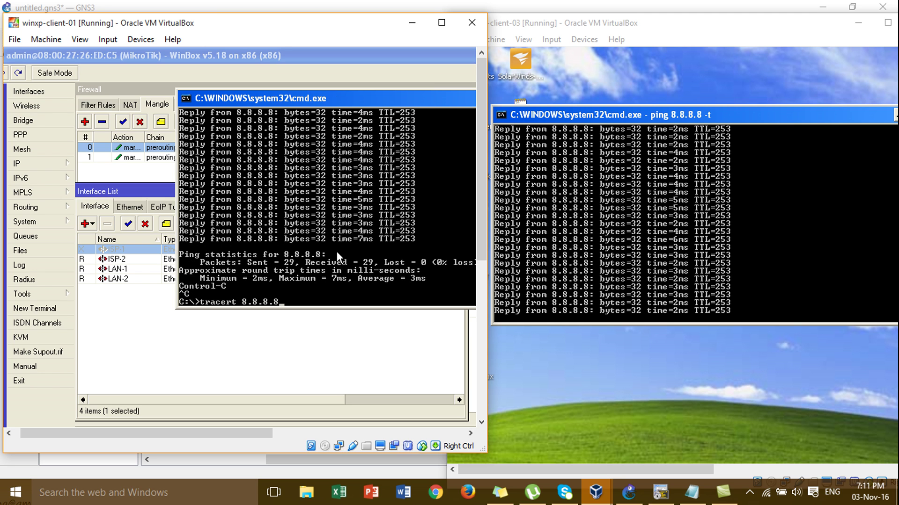
Trace 8.8.8.8 from client-01, then stop client-03's ping and trace 8.8.8.8 from it too.
key("Return")
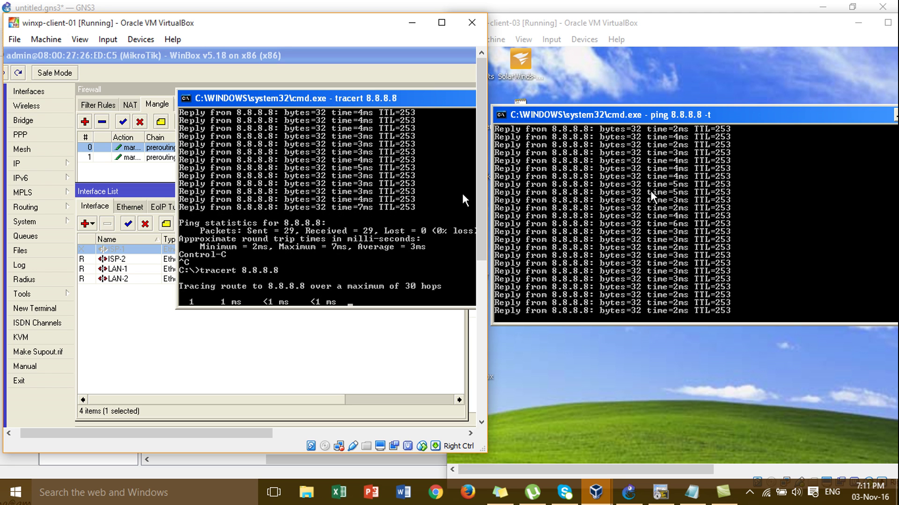
left_click(650, 190)
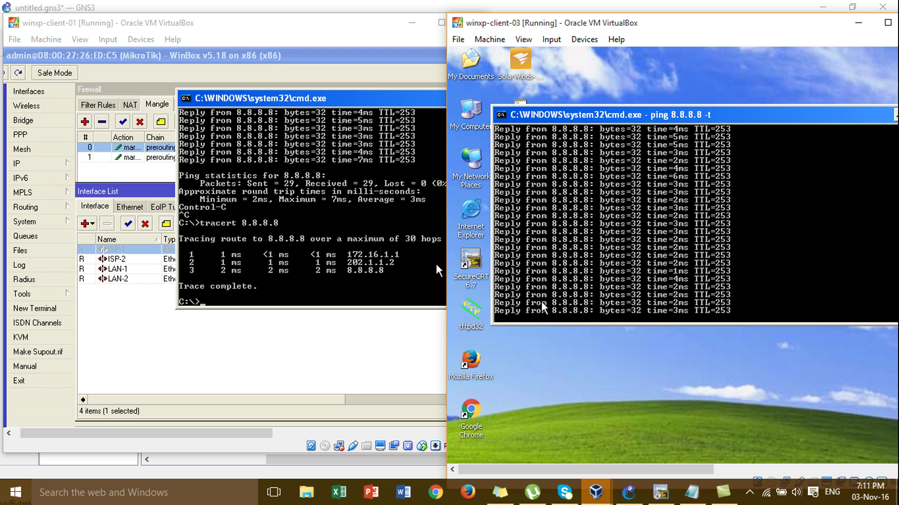
key("ctrl+c")
type("ping 8.8.8.8")
key("Up")
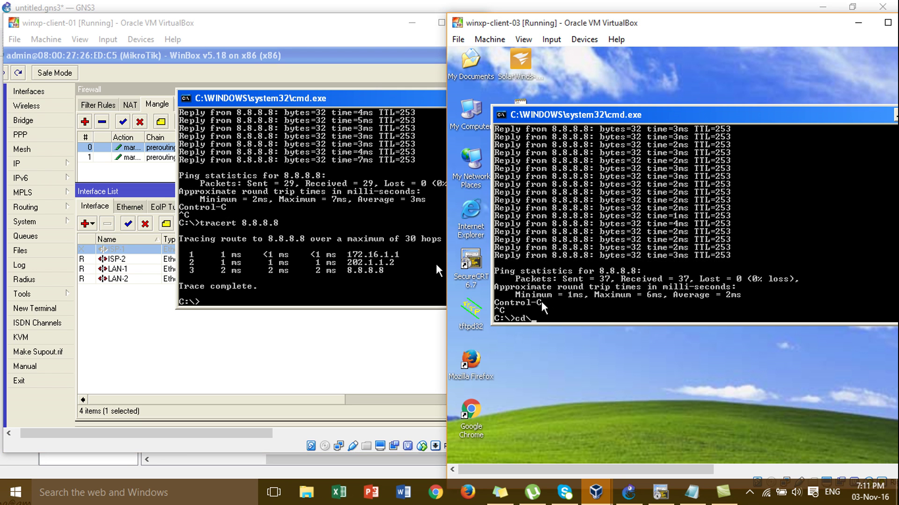
key("Return")
type("tracert ")
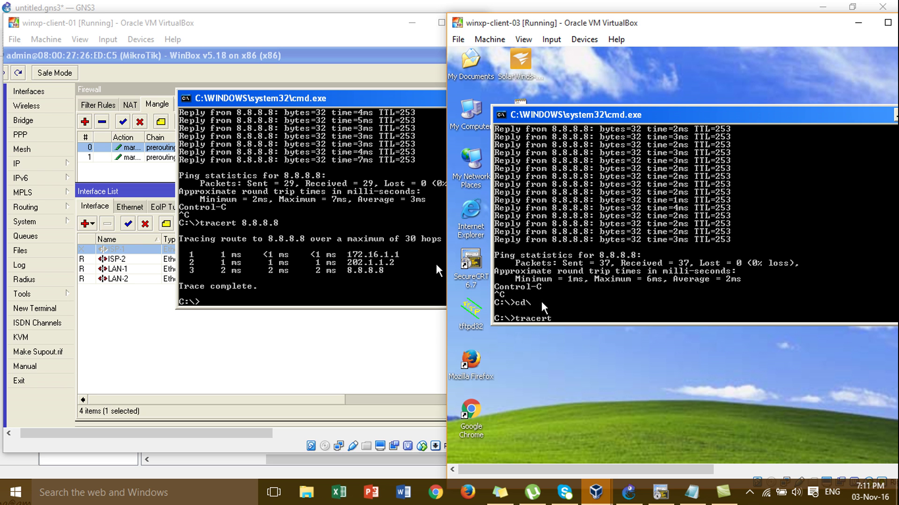
type("8.8.8.8")
key("Return")
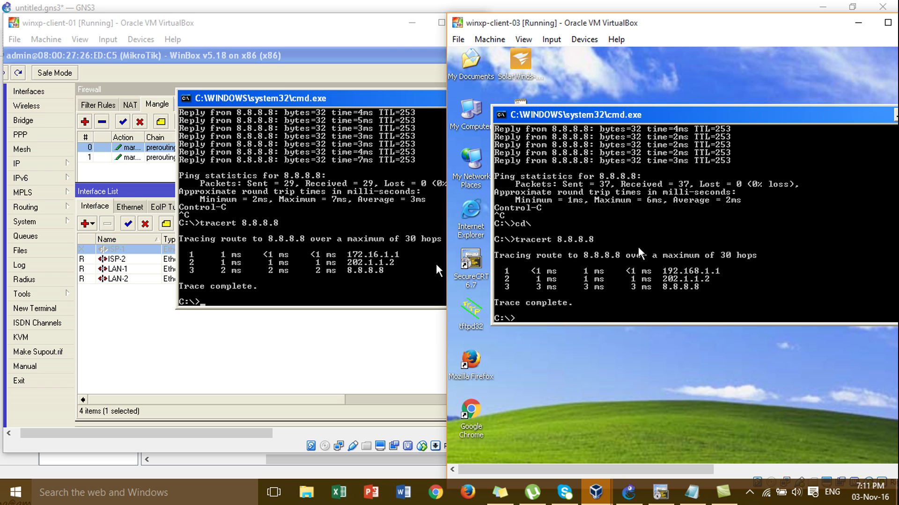
left_click(393, 99)
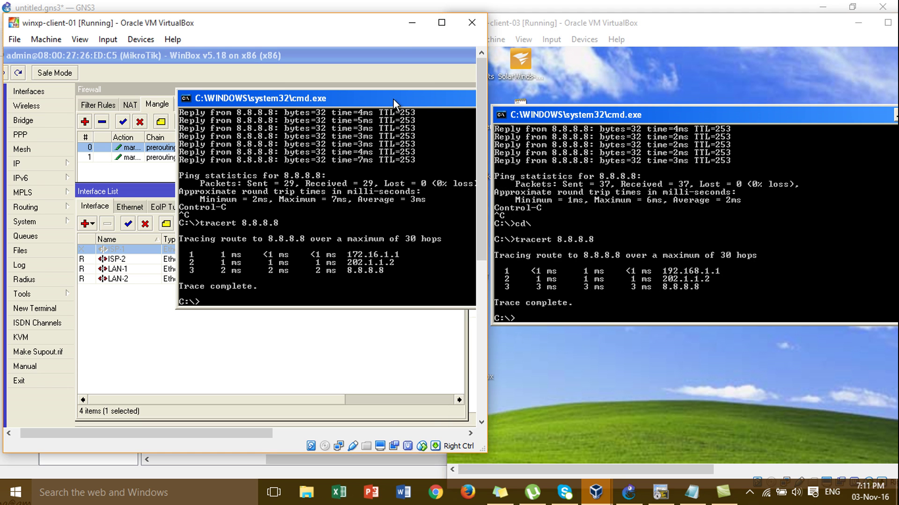
mouse_move(393, 99)
left_mouse_down()
mouse_move(375, 275)
mouse_move(359, 183)
mouse_move(367, 184)
mouse_move(408, 92)
left_mouse_up()
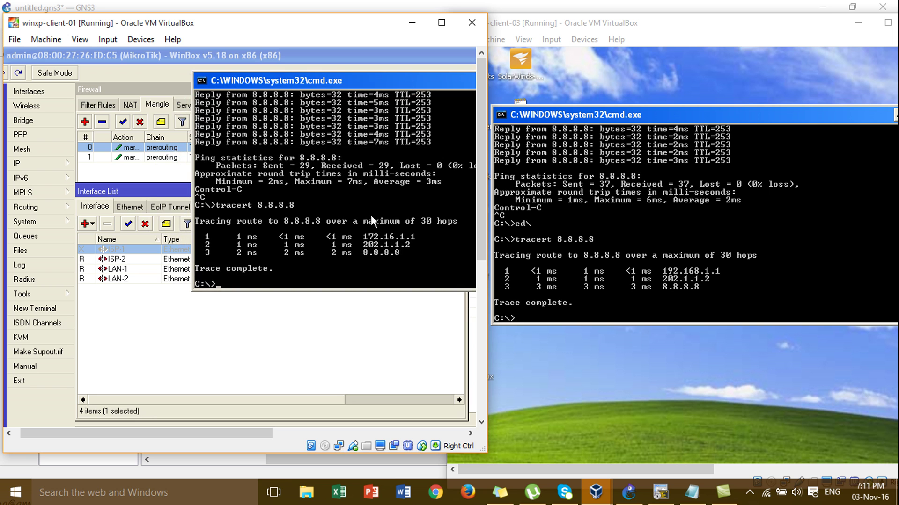
Restart the continuous ping 8.8.8.8 -t on both client-01 and client-03.
key("Up")
key("Up")
key("Return")
left_click(608, 244)
key("Up")
key("Up")
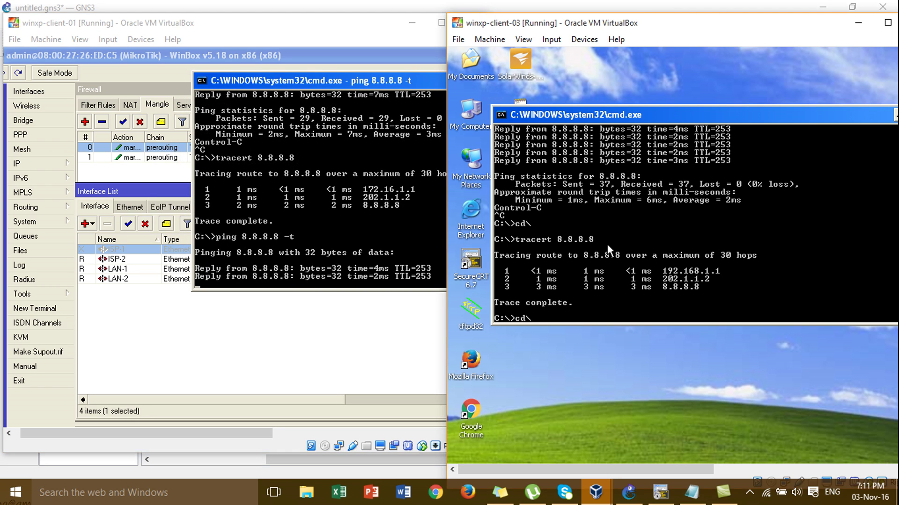
key("Up")
key("Return")
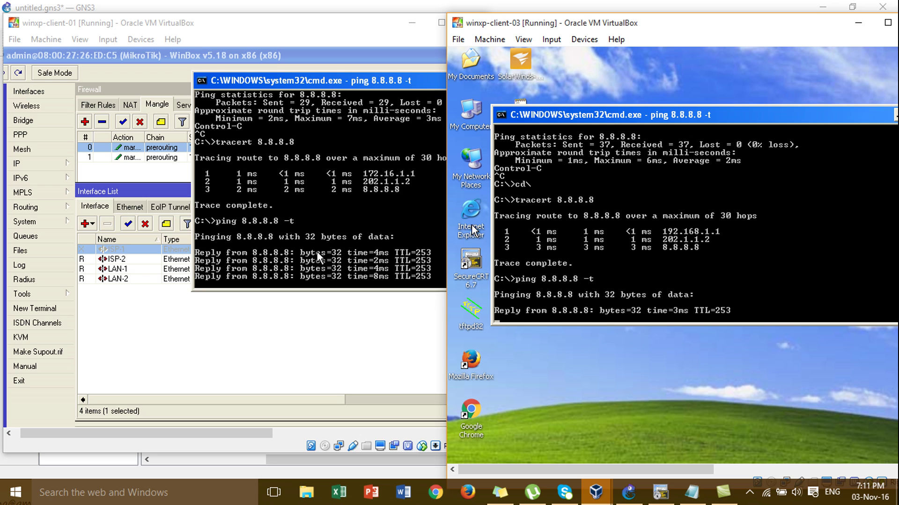
Arrange WinBox's Interface List beside the console to watch ISP and LAN traffic counters.
left_click(184, 252)
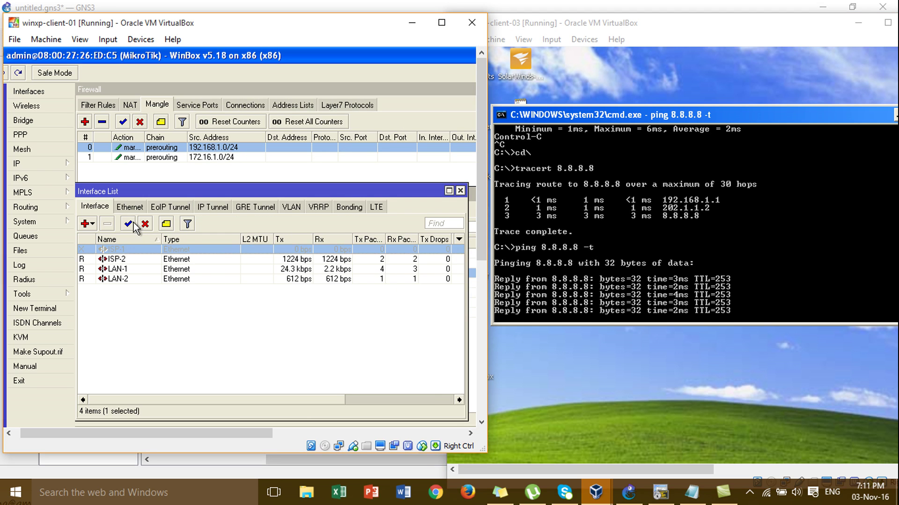
left_click_drag(481, 159, 495, 401)
left_click(219, 418)
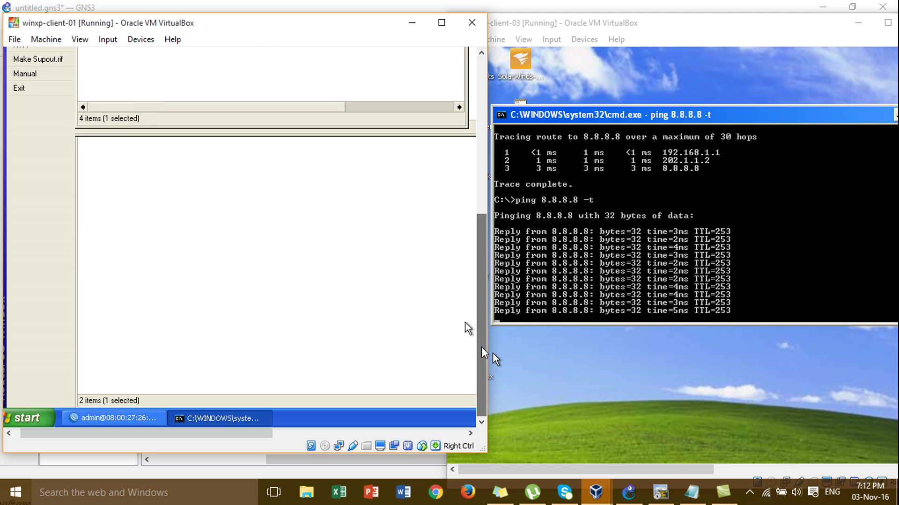
scroll(482, 355, "up", 5)
left_click_drag(326, 83, 269, 297)
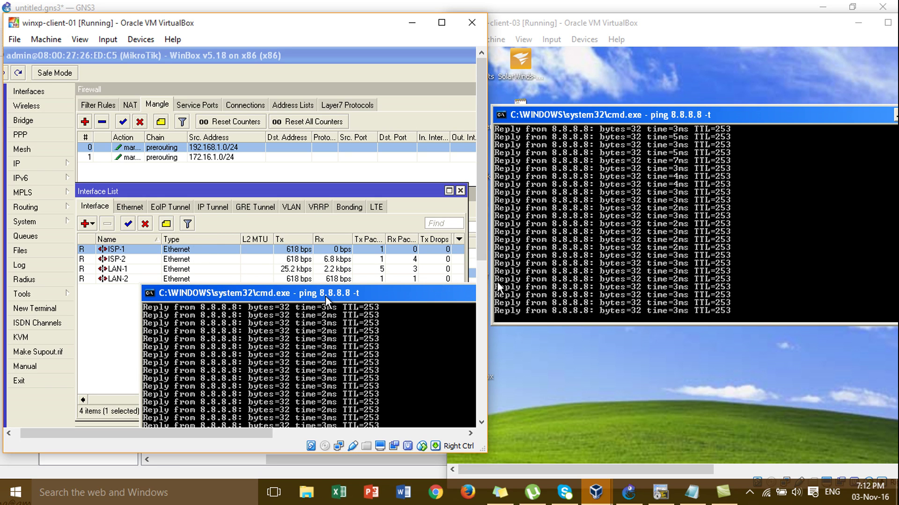
Stop client-01's ping and trace 8.8.8.8 twice, resizing the console to show the output.
left_click_drag(325, 296, 298, 146)
key("ctrl+c")
type("tracert 8.8.8.8")
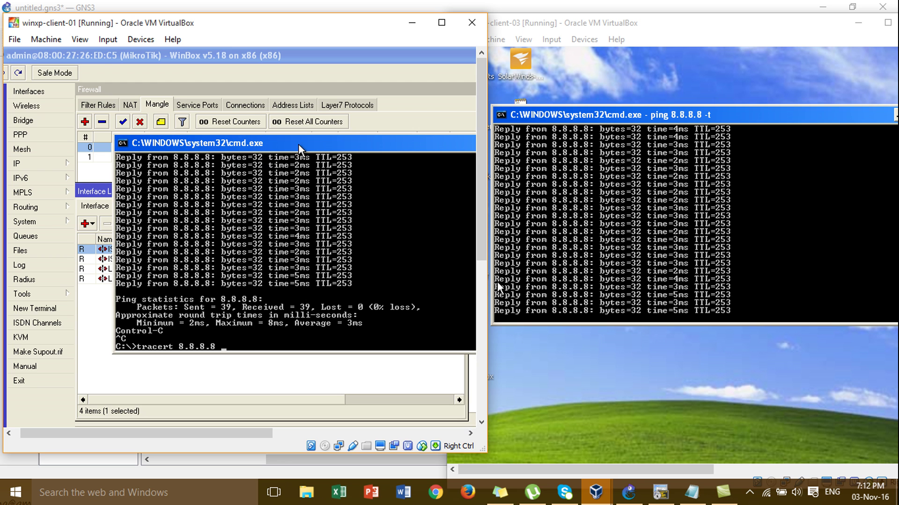
key("Return")
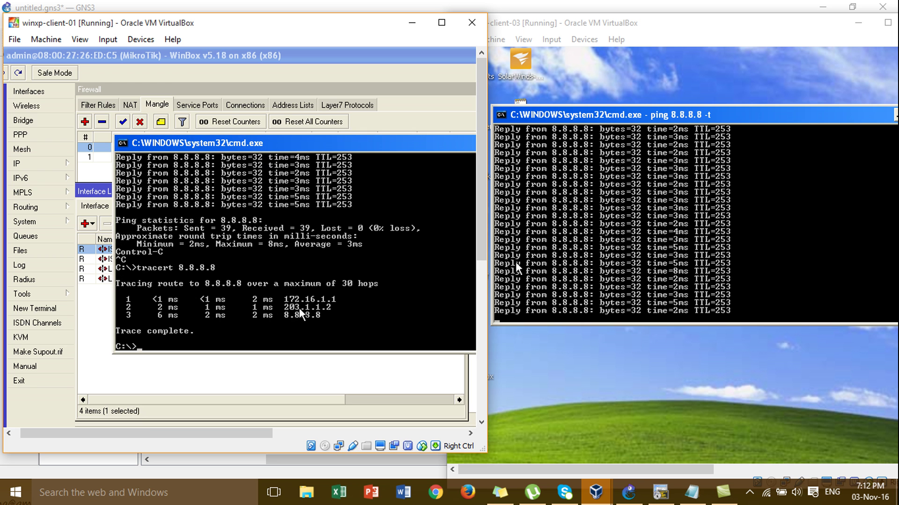
left_click_drag(387, 136, 300, 276)
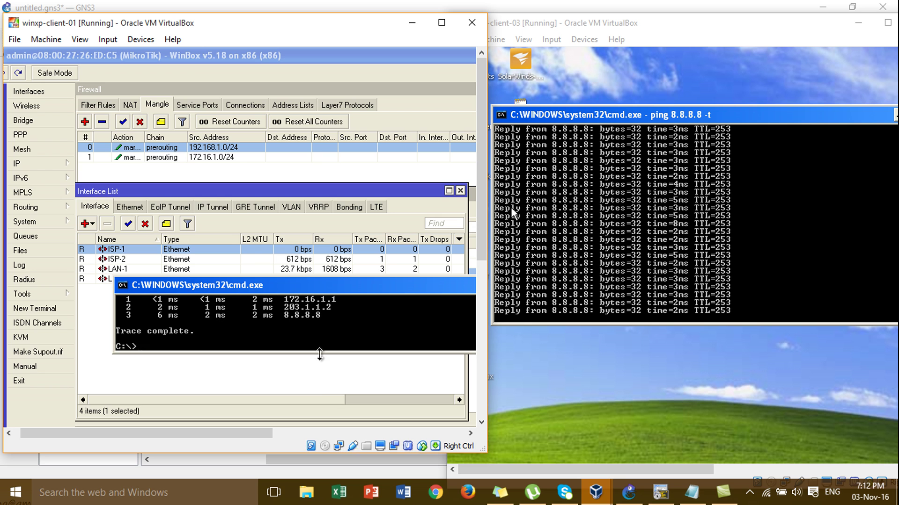
left_click_drag(320, 354, 320, 385)
key("Up")
key("Return")
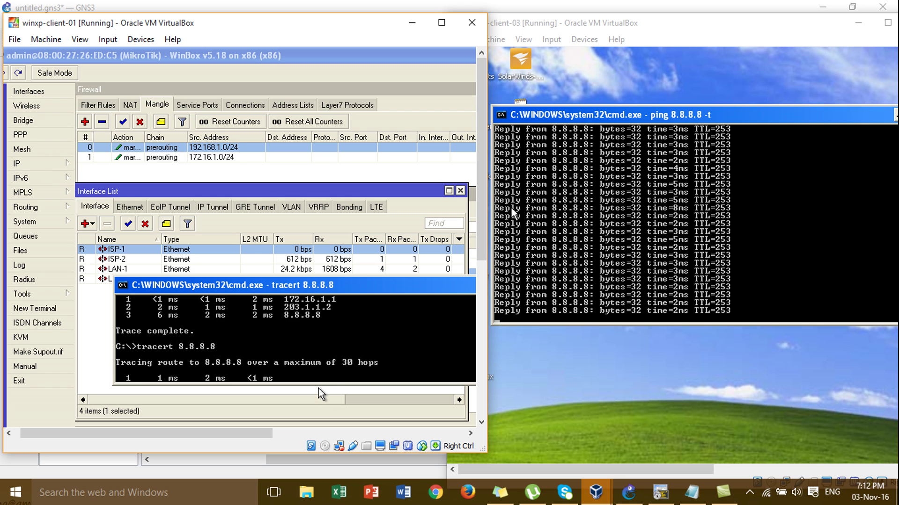
Stop client-03's continuous ping and trace 8.8.8.8 from it.
left_click(617, 226)
key("ctrl+c")
key("Up")
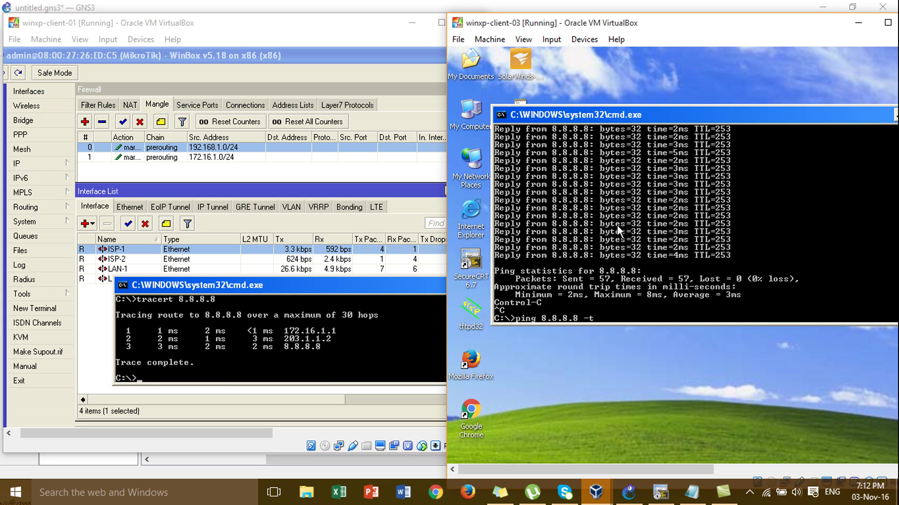
key("Up")
key("Return")
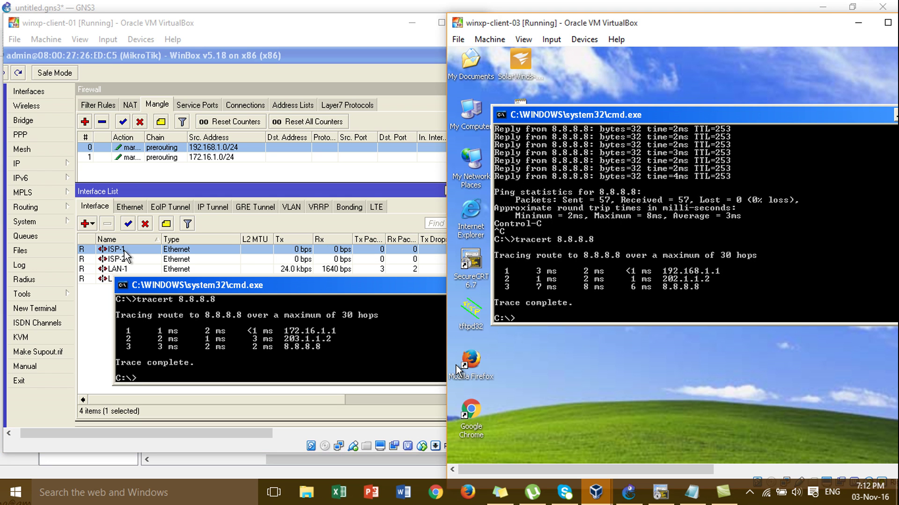
Rerun tracert 8.8.8.8 on client-03 and then on client-01.
key("Up")
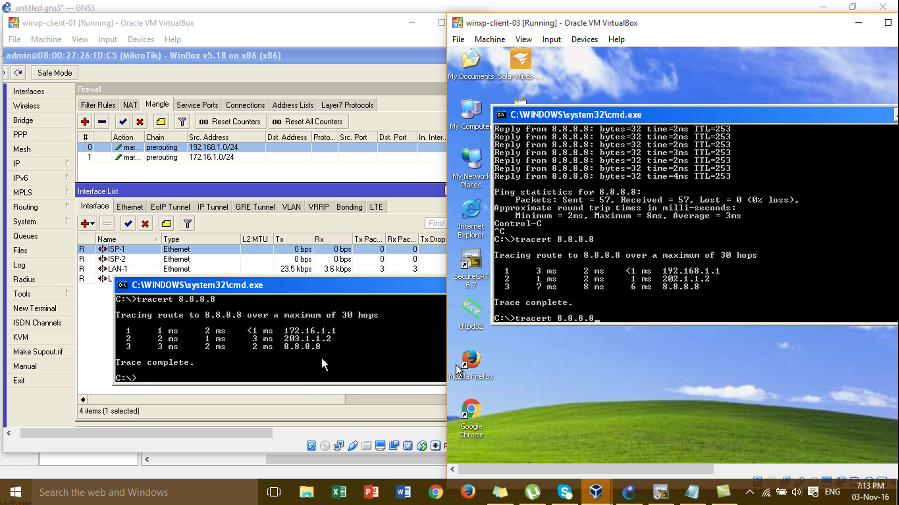
key("Return")
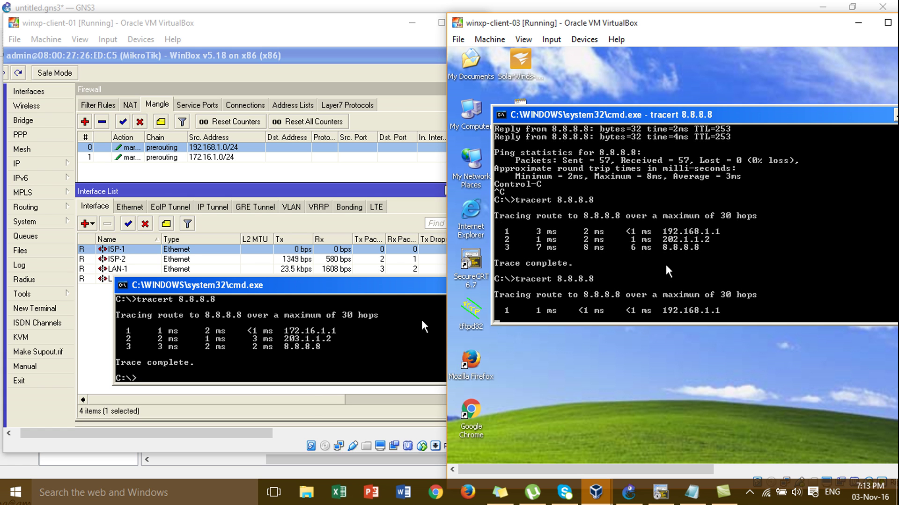
left_click(392, 328)
key("Up")
key("Return")
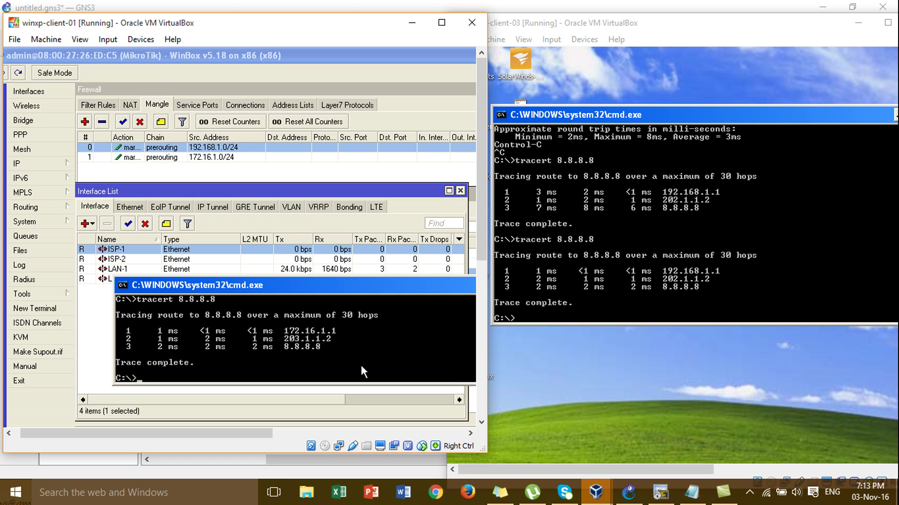
Ping 8.8.8.8 from client-01, then run and stop ping 8.8.8.8 -t on client-03.
type("ping 8.8.8.8")
key("Return")
left_click(606, 235)
type("ping 8.8.8.8 -t")
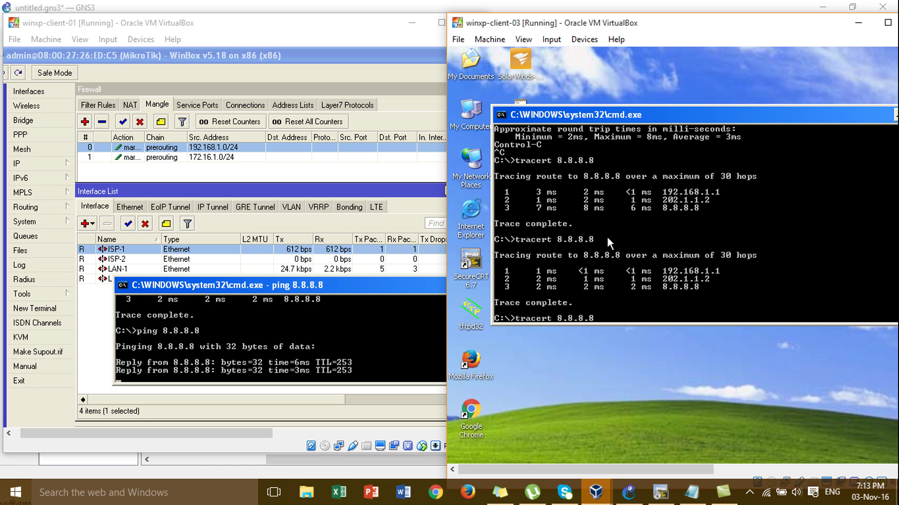
key("Return")
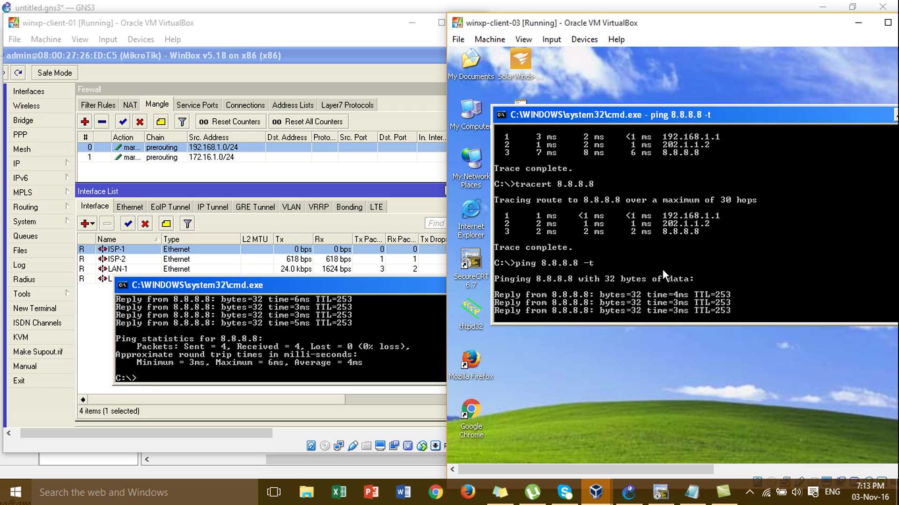
key("ctrl+c")
Run ipconfig on client-03 (192.168.1.10) and client-01 (172.16.1.10).
type("ipconfig")
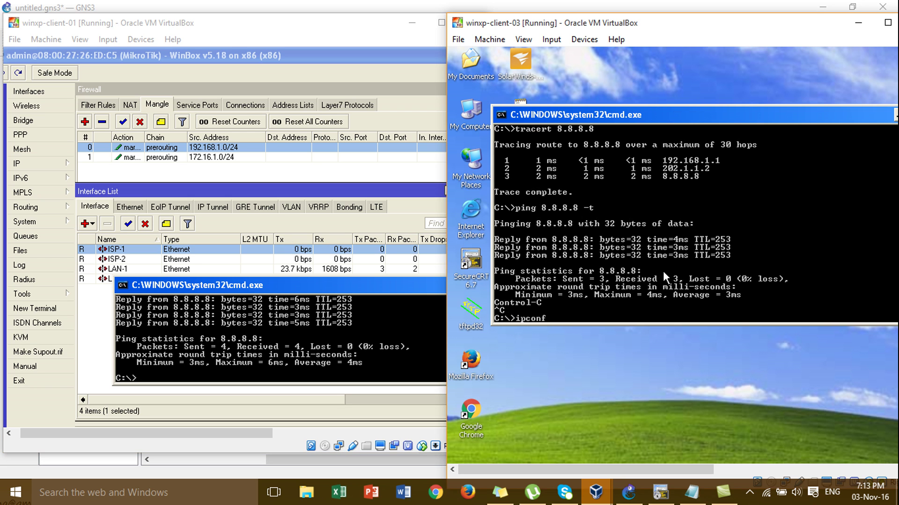
key("Return")
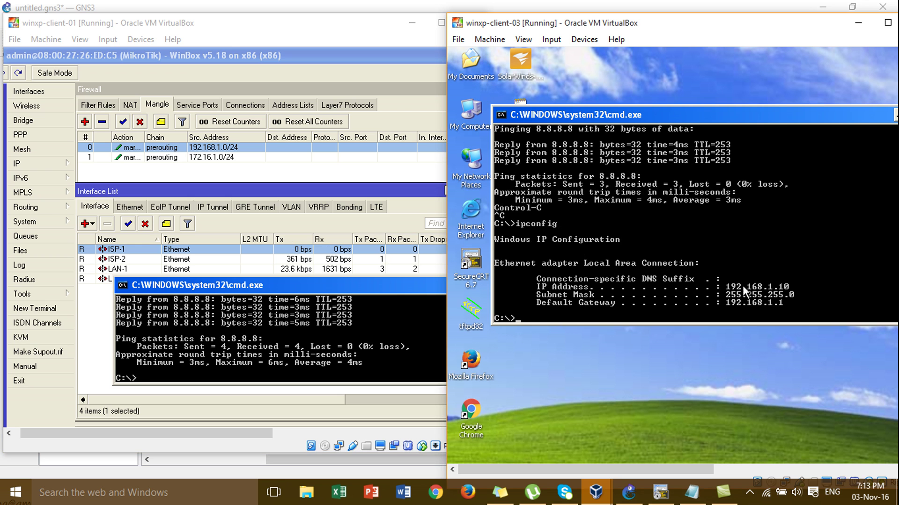
left_click(341, 331)
type("ipconfig")
key("Return")
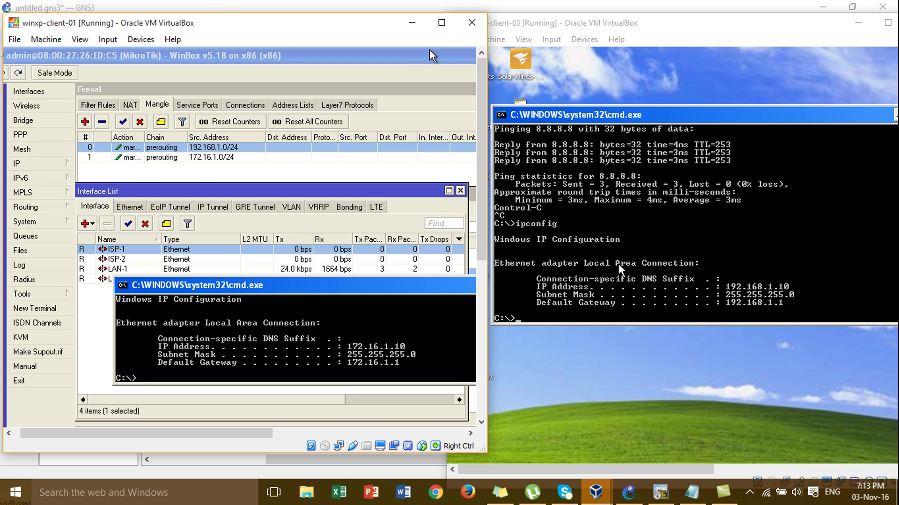
From client-01, ping gateways 172.16.1.1 and 192.168.1.1, then client-03 at 192.168.1.10.
type("ing 172.16.1.1")
key("Return")
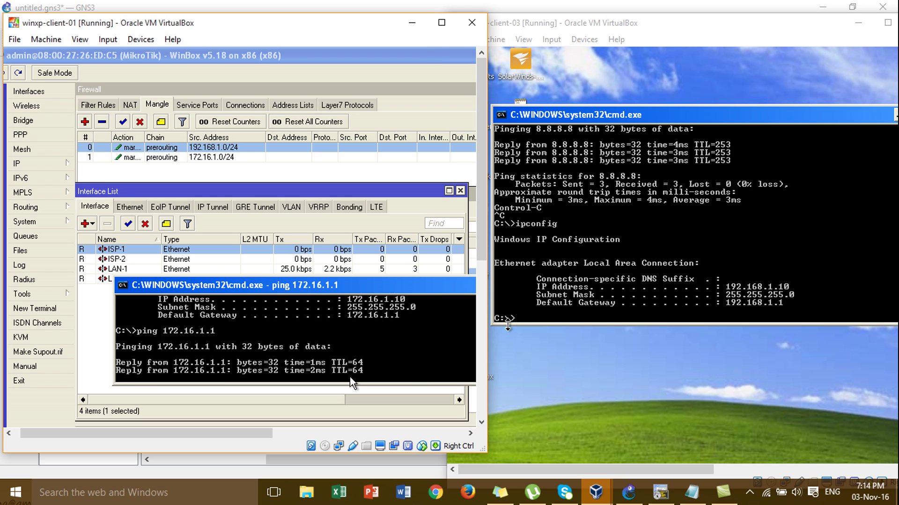
key("ctrl+c")
key("Up")
key("BackSpace")
key("BackSpace")
key("BackSpace")
key("BackSpace")
key("BackSpace")
key("BackSpace")
key("BackSpace")
key("BackSpace")
key("BackSpace")
type("92.168.1.1")
key("Return")
key("ctrl+c")
key("Up")
type("10")
key("Return")
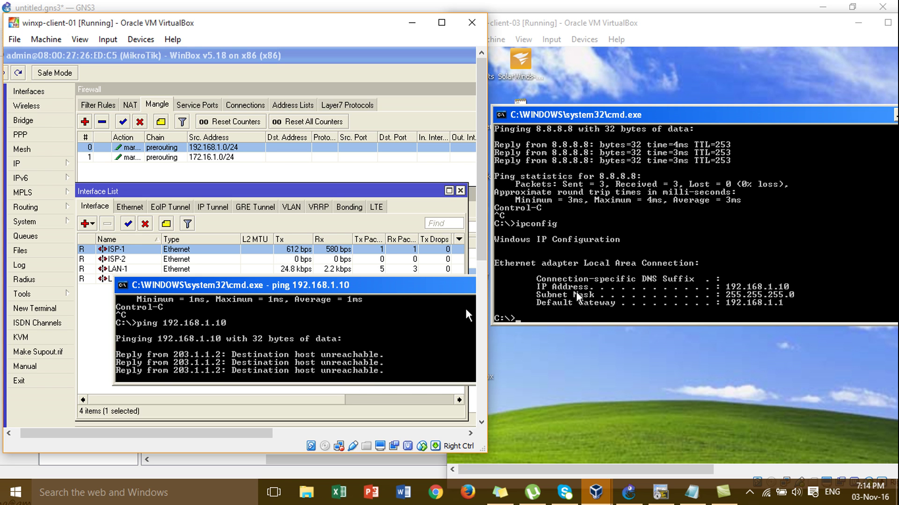
From client-03, ping client-01 at 172.16.1.10.
left_click(591, 295)
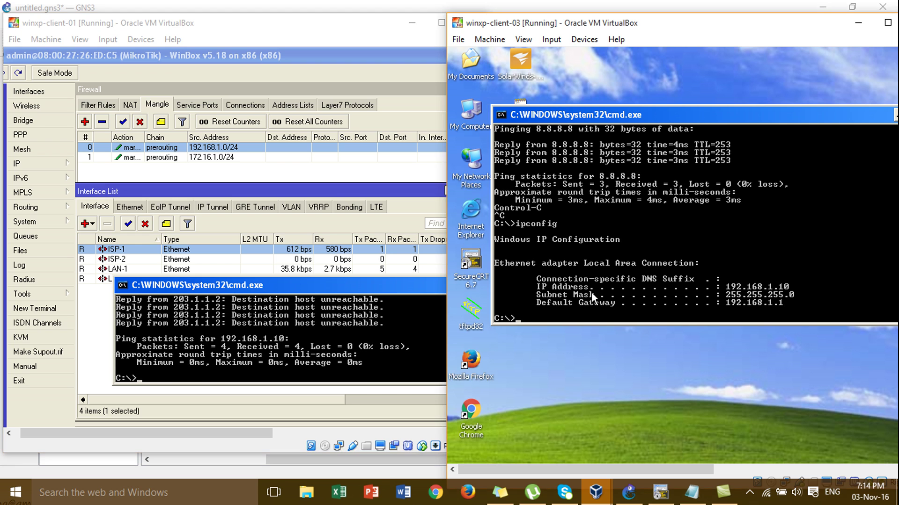
type("ping 8.8.8.8 -t")
key("BackSpace")
key("BackSpace")
key("BackSpace")
key("BackSpace")
key("BackSpace")
key("BackSpace")
key("BackSpace")
key("BackSpace")
key("BackSpace")
key("BackSpace")
type("172.16.1.")
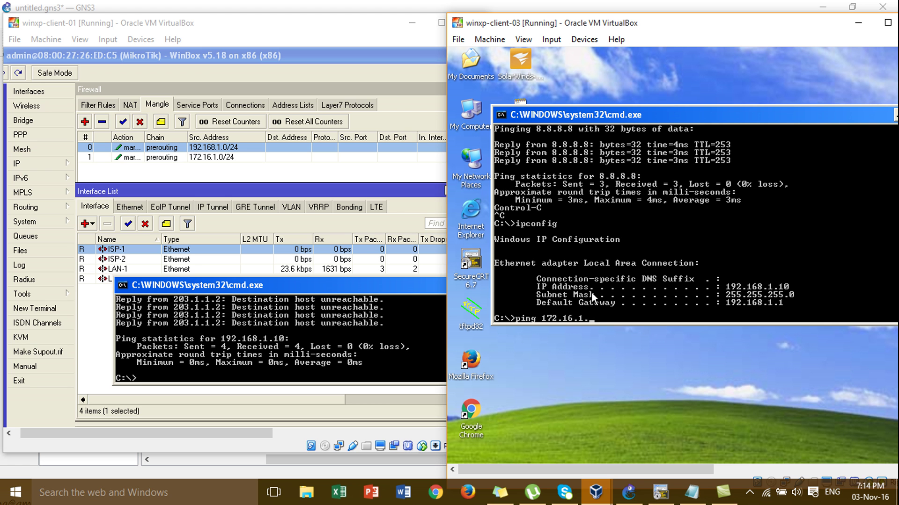
type("10")
key("Return")
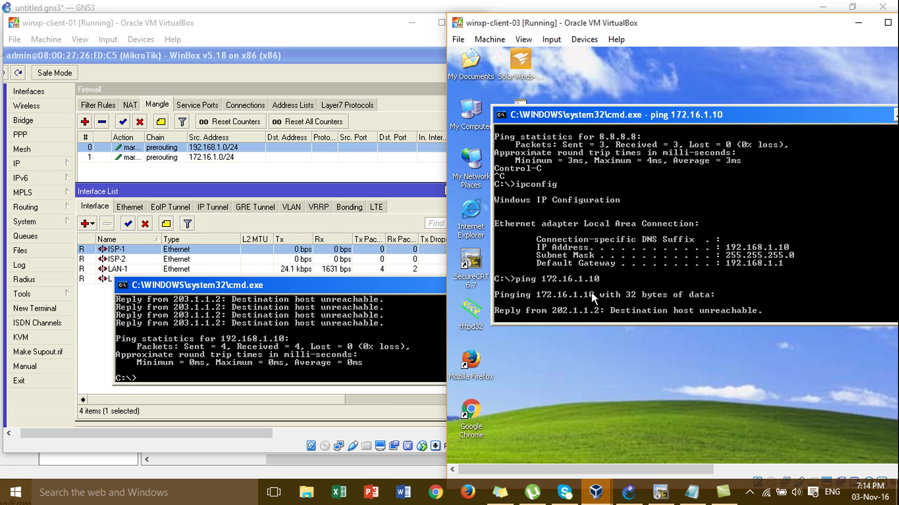
Recheck client-01's IP configuration and rerun client-03's ping to 172.16.1.10.
left_click(366, 342)
type("ipco")
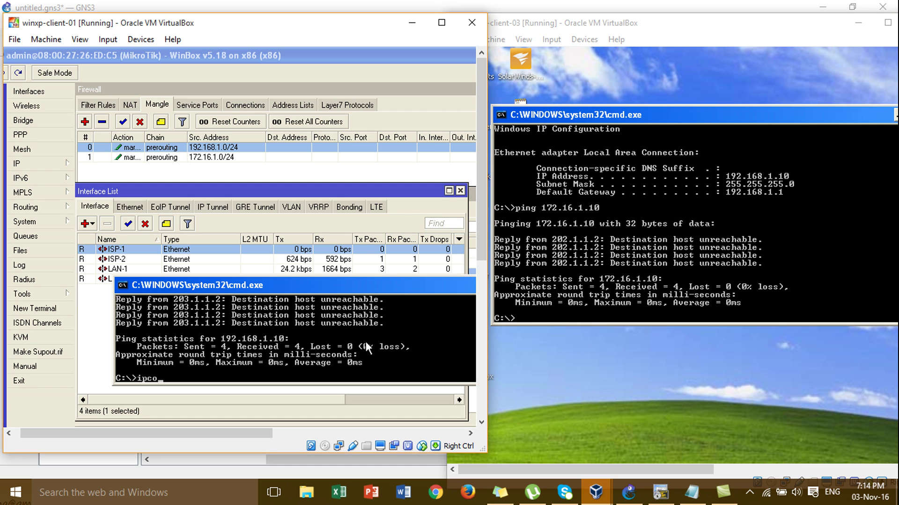
type("fig")
key("Return")
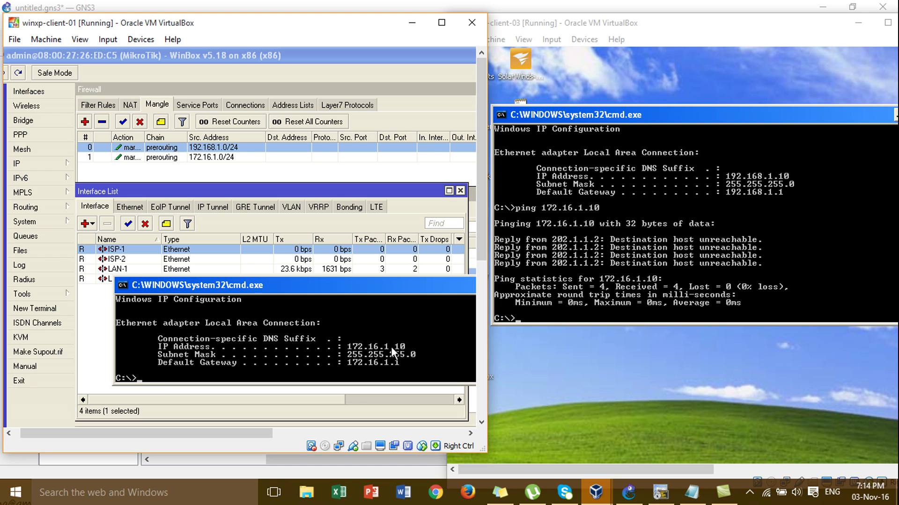
left_click(586, 305)
key("Up")
key("Return")
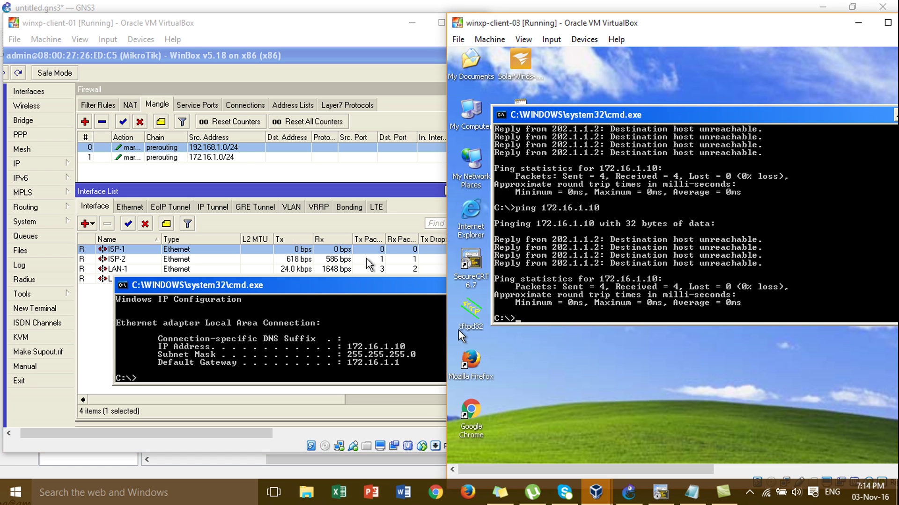
left_click(366, 287)
left_click_drag(364, 287, 342, 276)
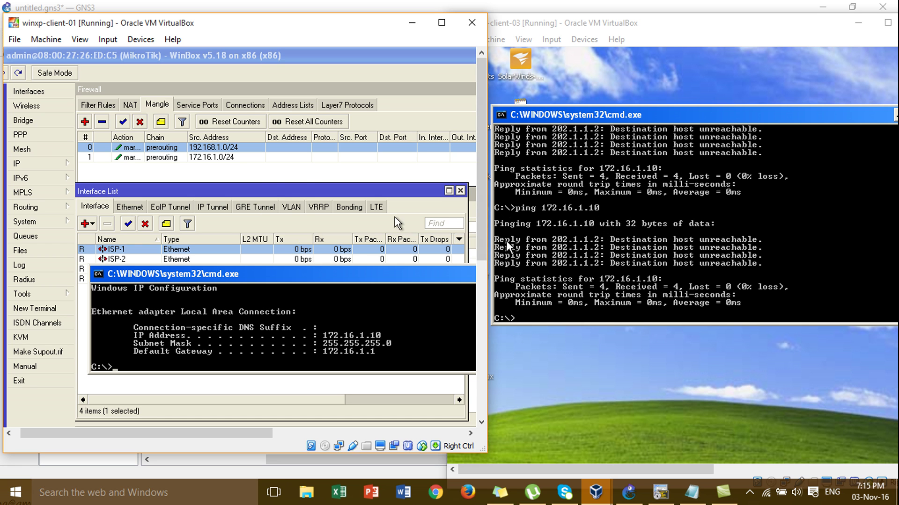
Create a prerouting mangle rule with source 172.16.1.0/24 and destination 192.168.1.0/24.
left_click(302, 175)
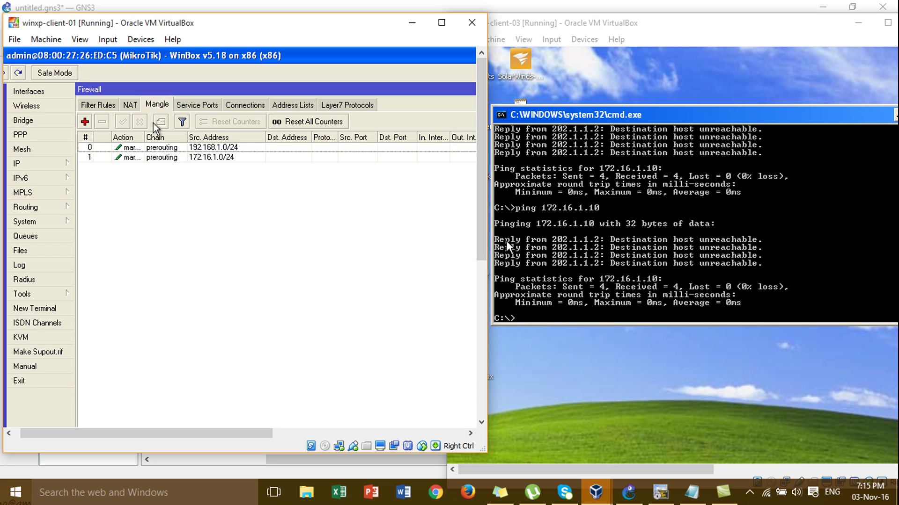
left_click(85, 121)
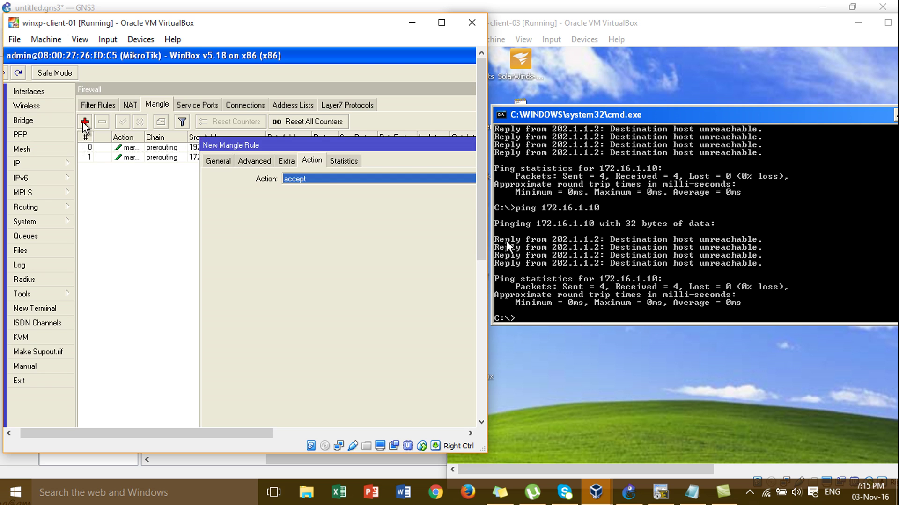
left_click(223, 160)
left_click_drag(248, 148, 204, 121)
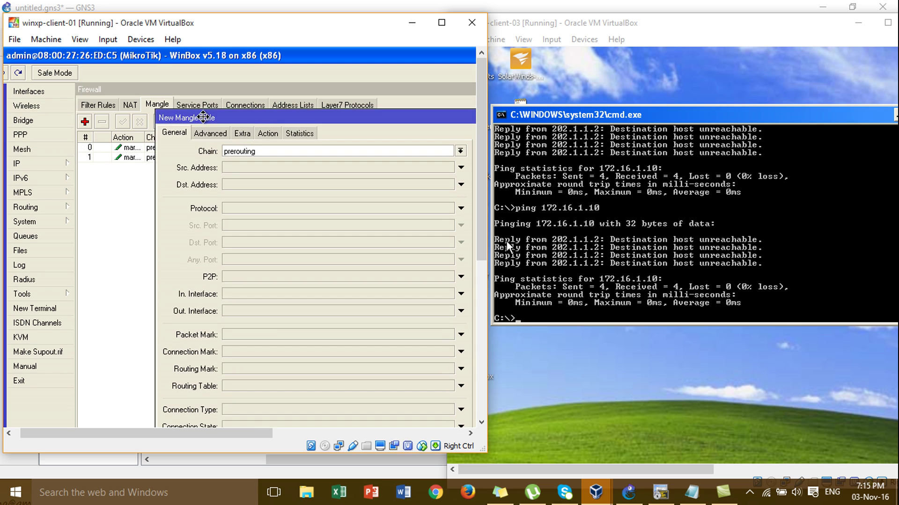
left_click(240, 169)
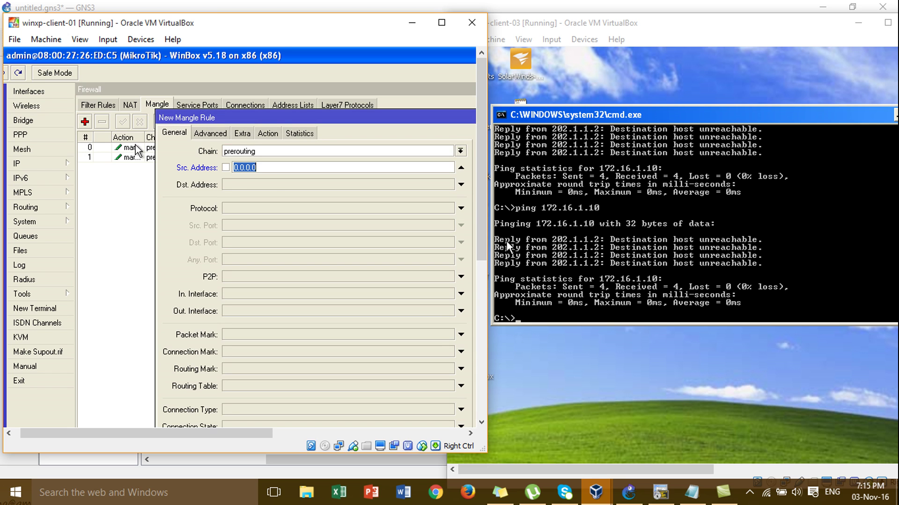
type("172.16.1.0/24")
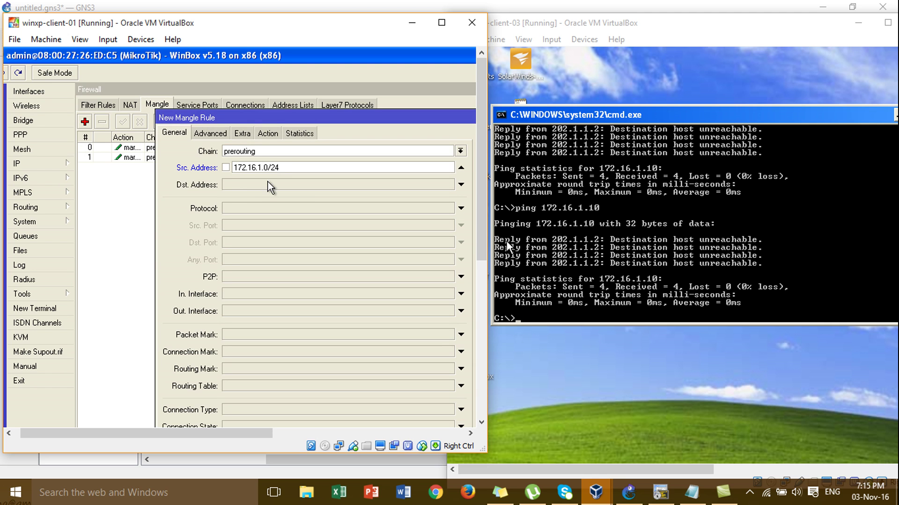
left_click(270, 185)
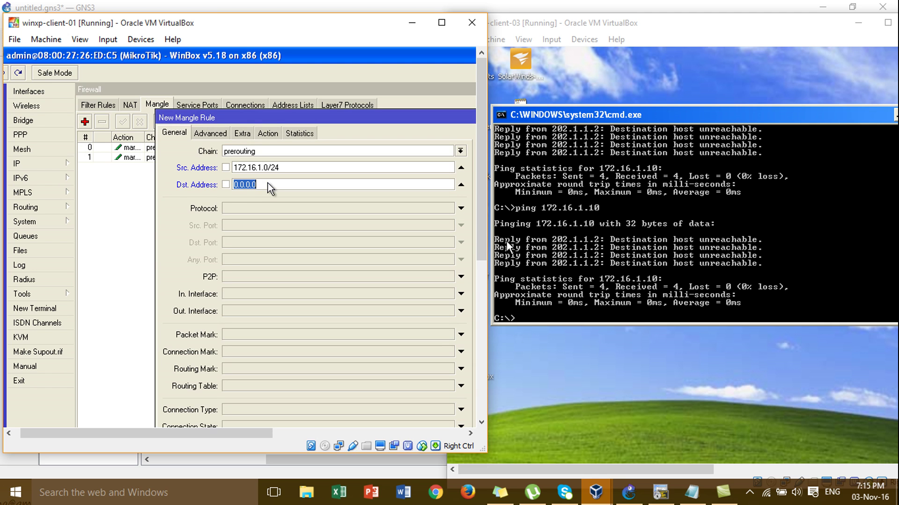
type("192.168.1")
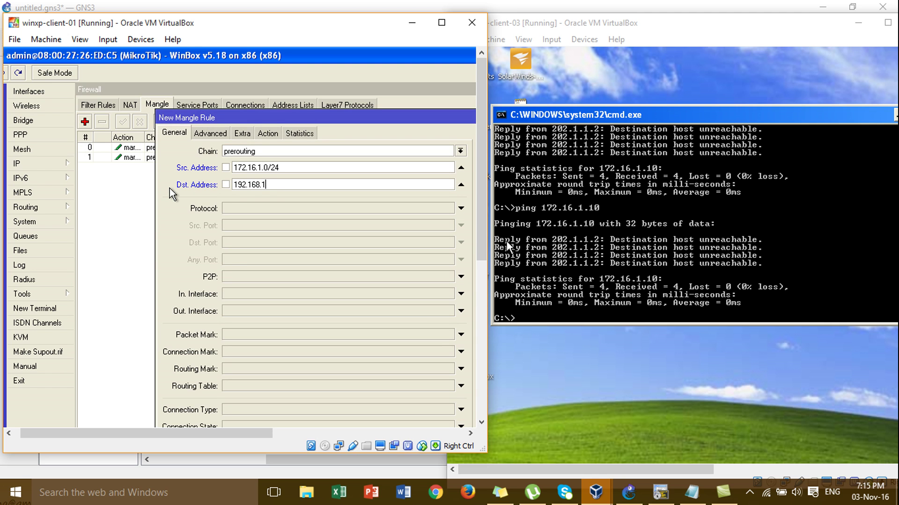
type(".0/24")
Set the rule's action to accept, then apply and save it.
left_click(269, 135)
left_click_drag(257, 119, 187, 107)
left_click(155, 115)
left_click(412, 159)
left_click(412, 124)
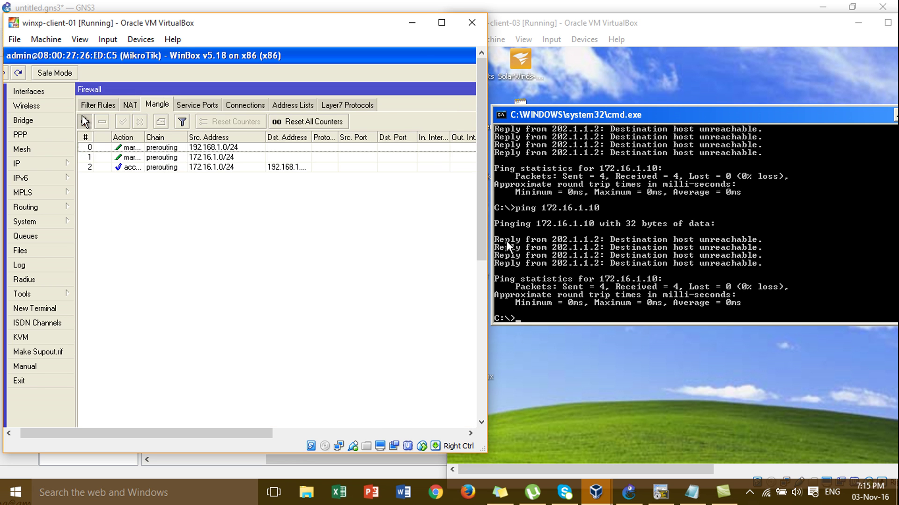
left_click(84, 120)
Save the new accept rule with source 192.168.1.0/24 and destination 172.16.1.0/24.
left_click(197, 157)
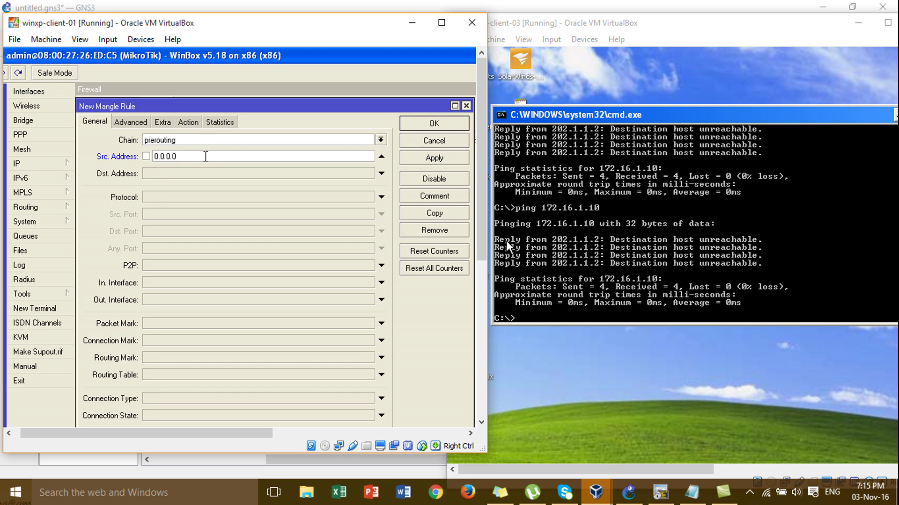
type("192.168.1.0/24")
left_click(178, 173)
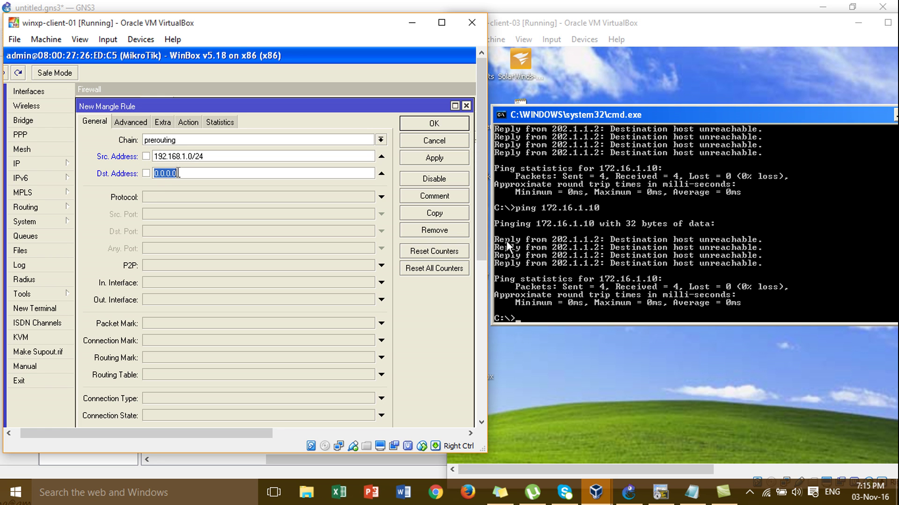
type("172.16.1.")
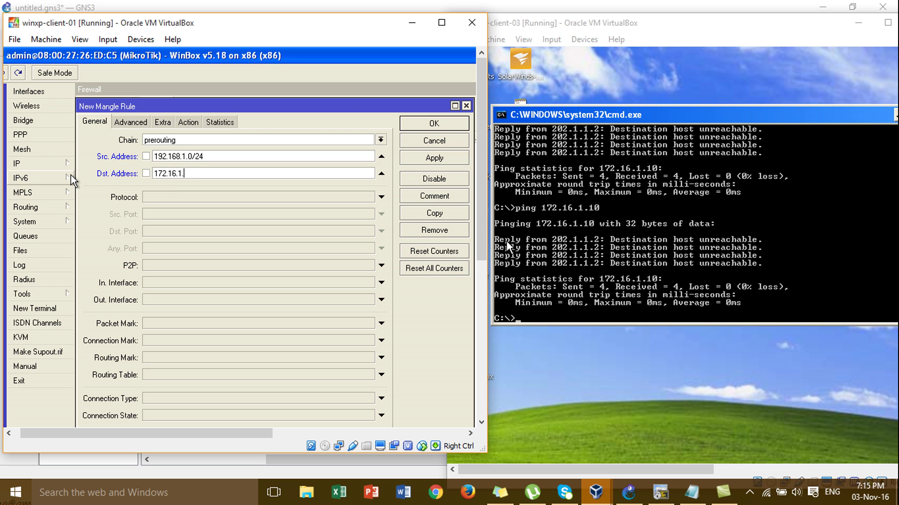
type("0/24")
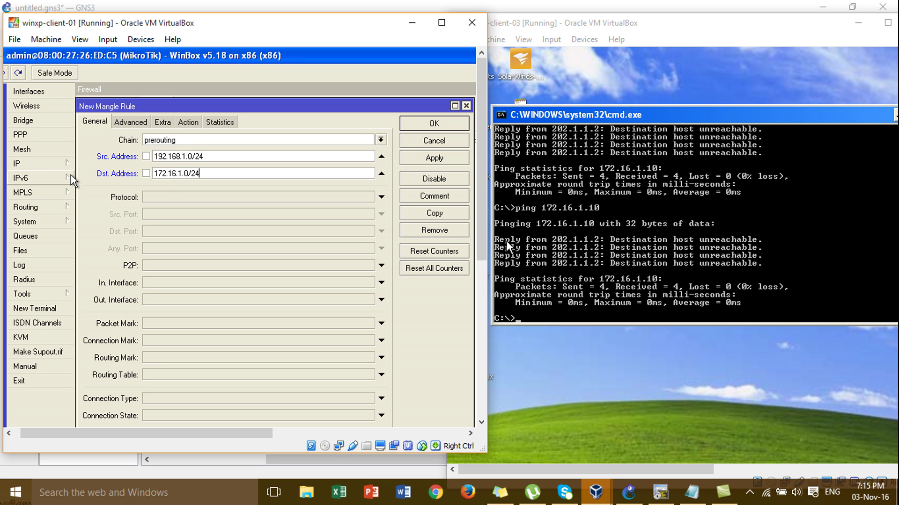
left_click(417, 160)
left_click(433, 127)
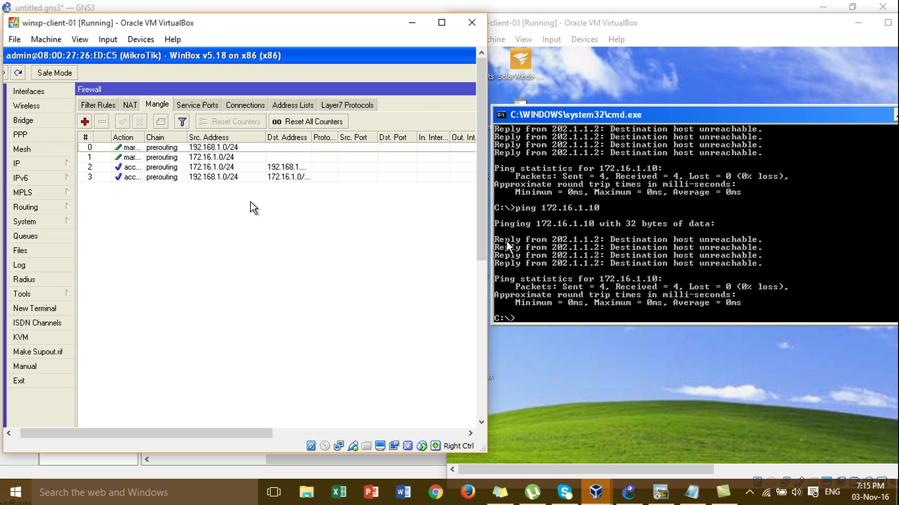
left_click(180, 167)
left_click(180, 177)
left_click(176, 170)
left_click(174, 176)
left_click(170, 168)
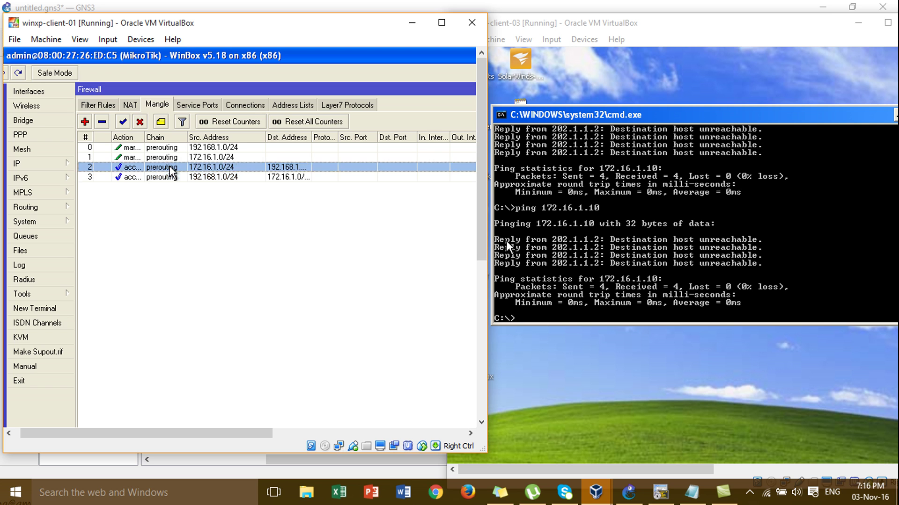
left_click_drag(171, 168, 173, 148)
left_click_drag(170, 178, 173, 148)
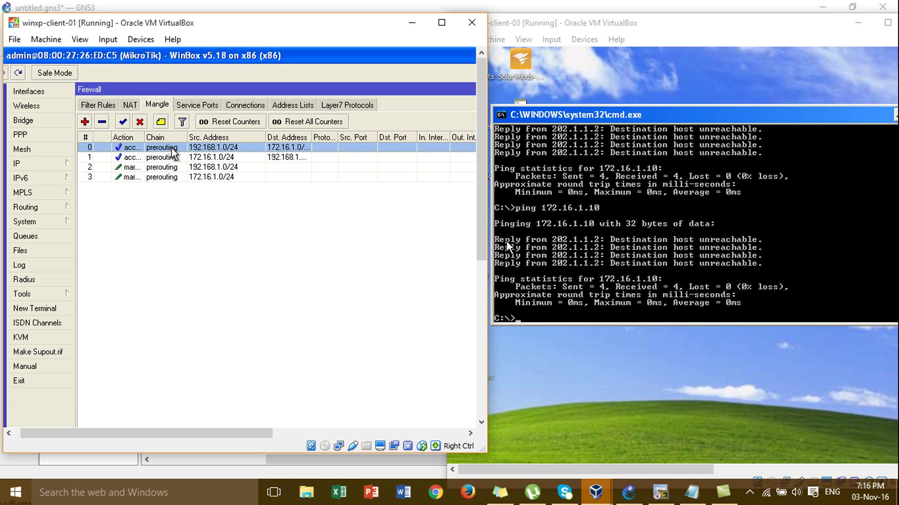
left_click(173, 157)
left_click(173, 149)
left_click(174, 159)
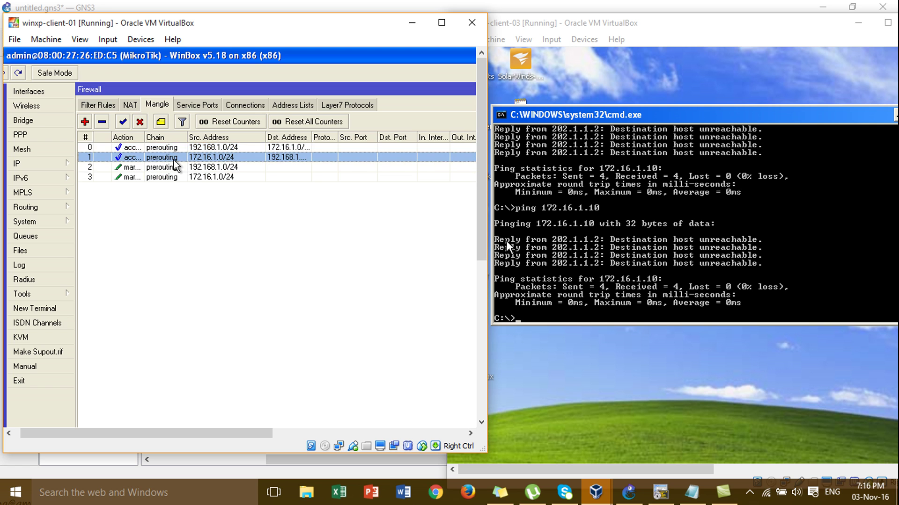
left_click(175, 149)
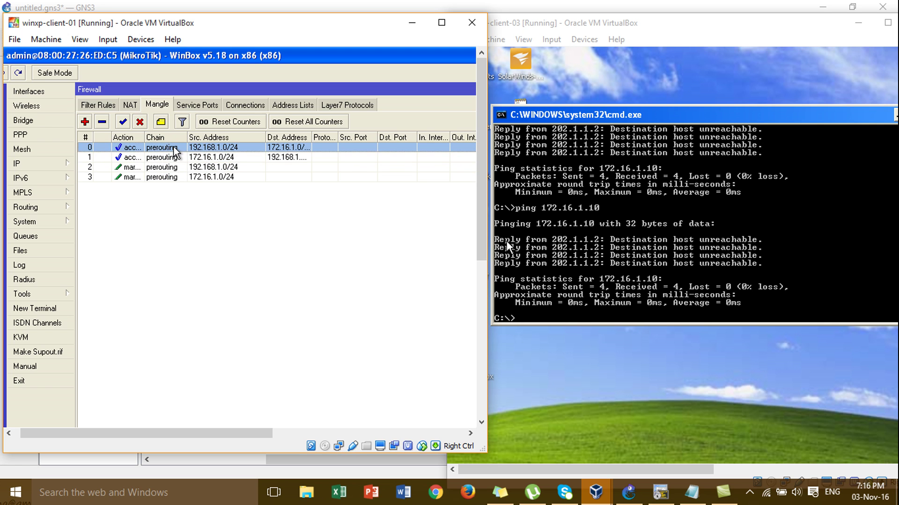
left_click(174, 158)
left_click(177, 149)
left_click(176, 155)
left_click(178, 149)
left_click(184, 177)
left_click(189, 168)
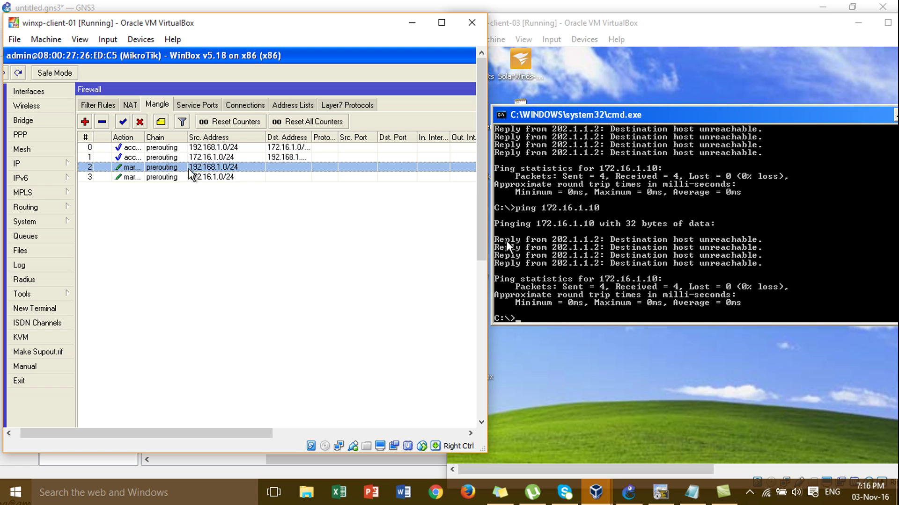
left_click(185, 159)
left_click(187, 150)
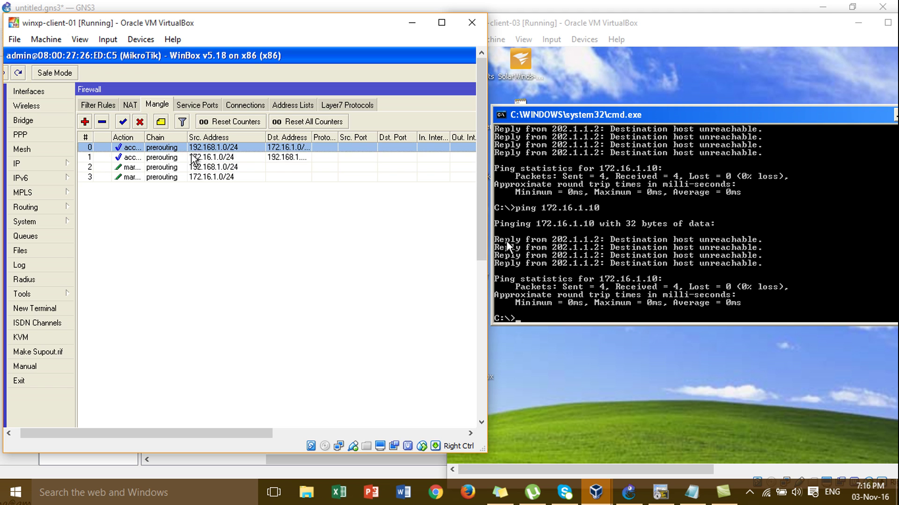
left_click(193, 158)
left_click(213, 150)
left_click(220, 159)
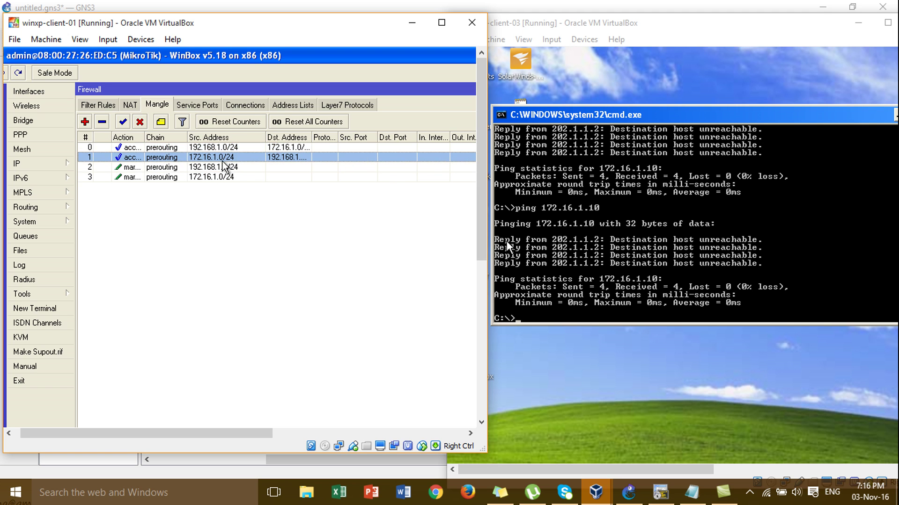
left_click(226, 149)
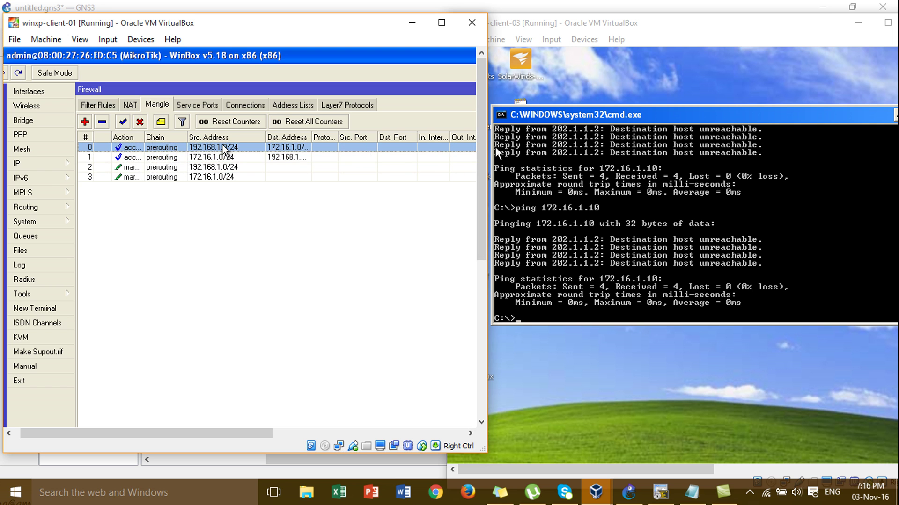
left_click(176, 159)
left_click(182, 150)
left_click(512, 153)
Rerun ping 172.16.1.10 from client-03, then ping 192.168.1.10 and 8.8.8.8 from client-01.
key("Up")
key("Return")
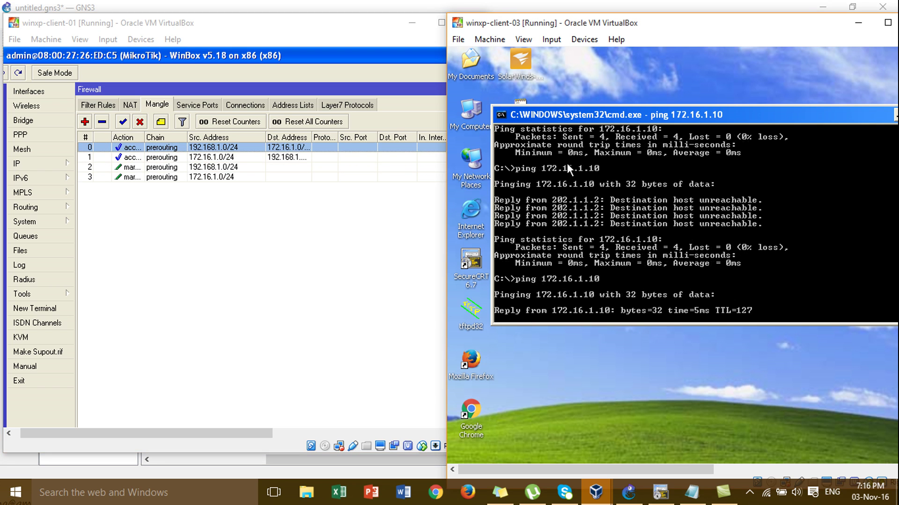
left_click(387, 168)
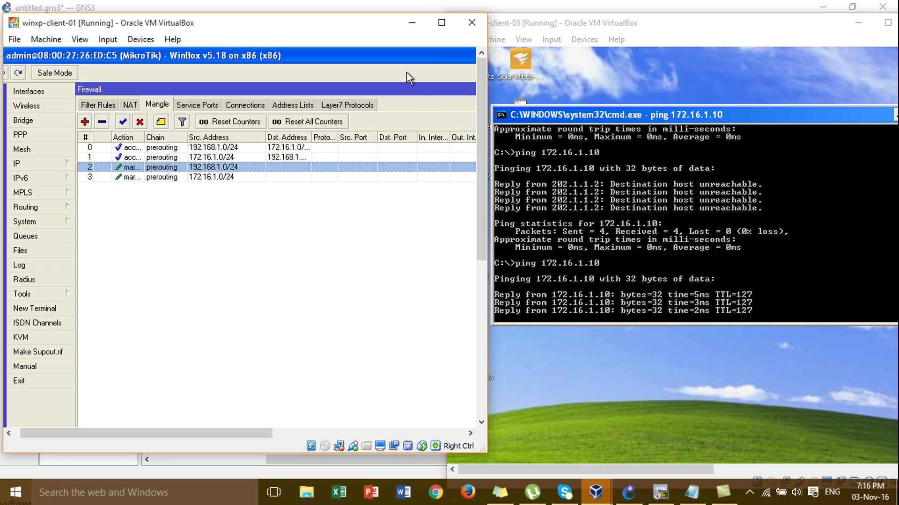
left_click_drag(482, 151, 484, 216)
left_click(221, 418)
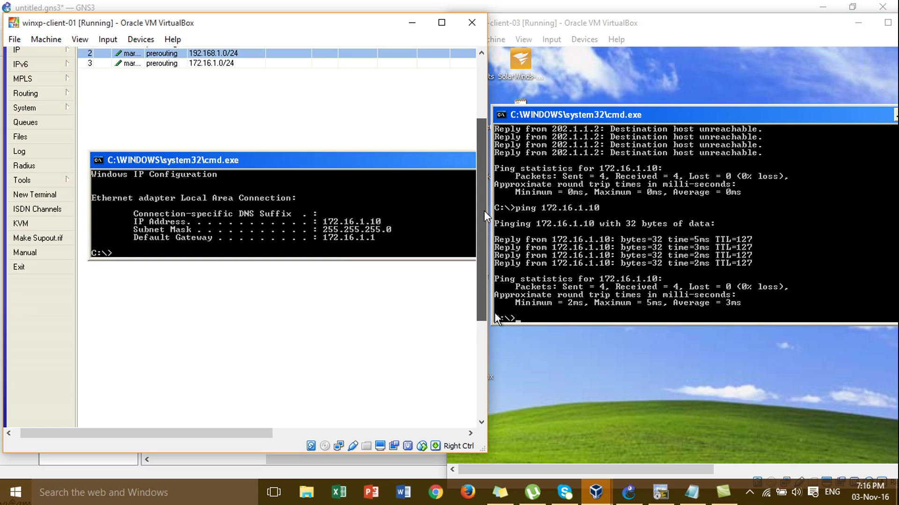
type("ping 192.168.1.10")
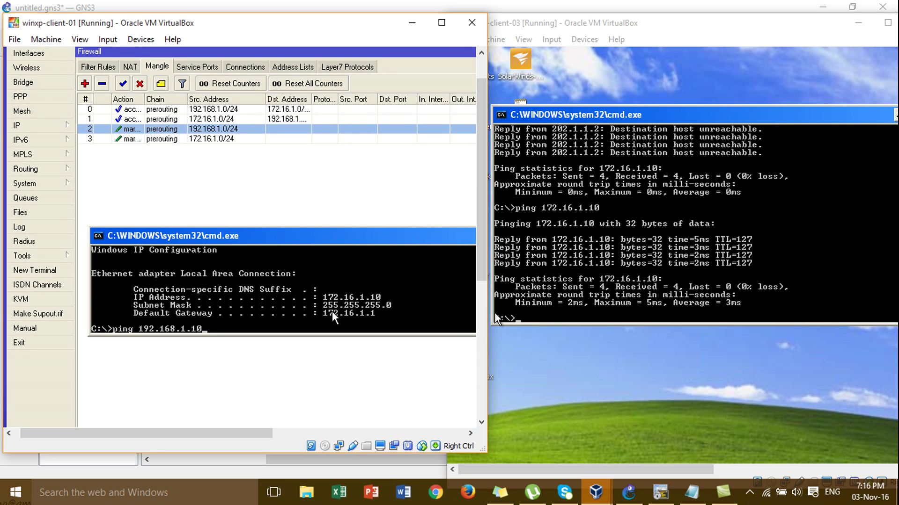
key("Return")
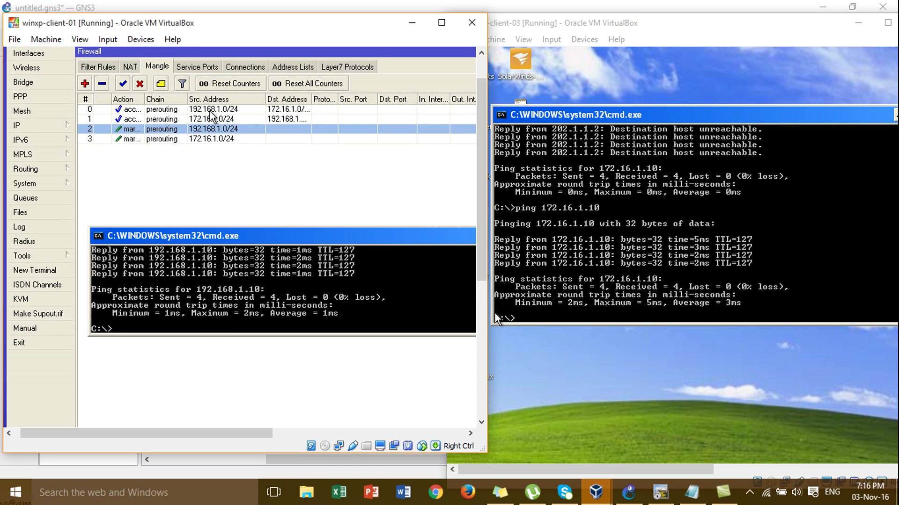
type("ng 8.8.8.8")
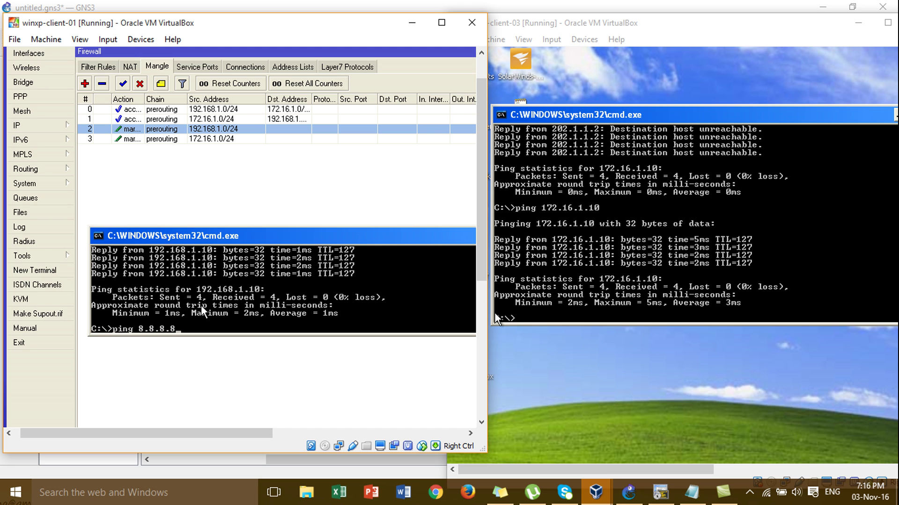
key("Return")
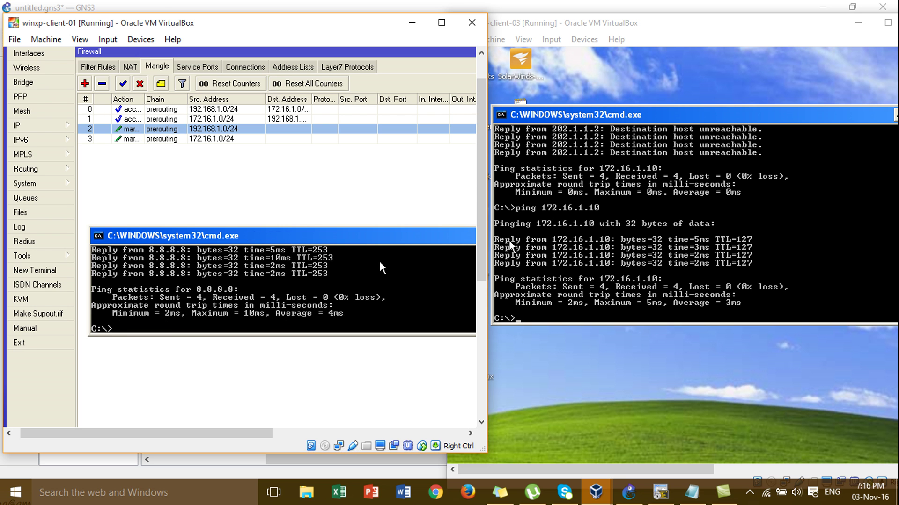
Start a continuous ping to 8.8.8.8 on client-03 and trace 8.8.8.8 from client-01.
left_click(622, 263)
key("Up")
key("Up")
key("Up")
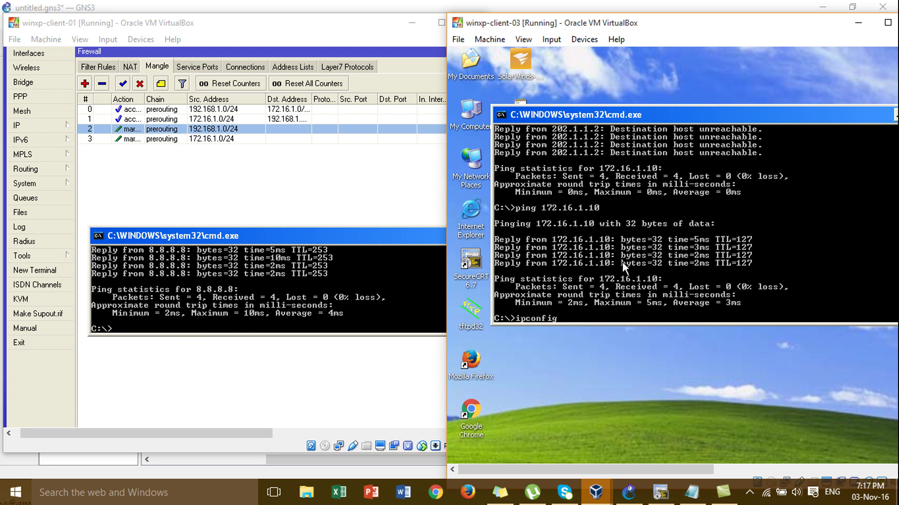
key("Return")
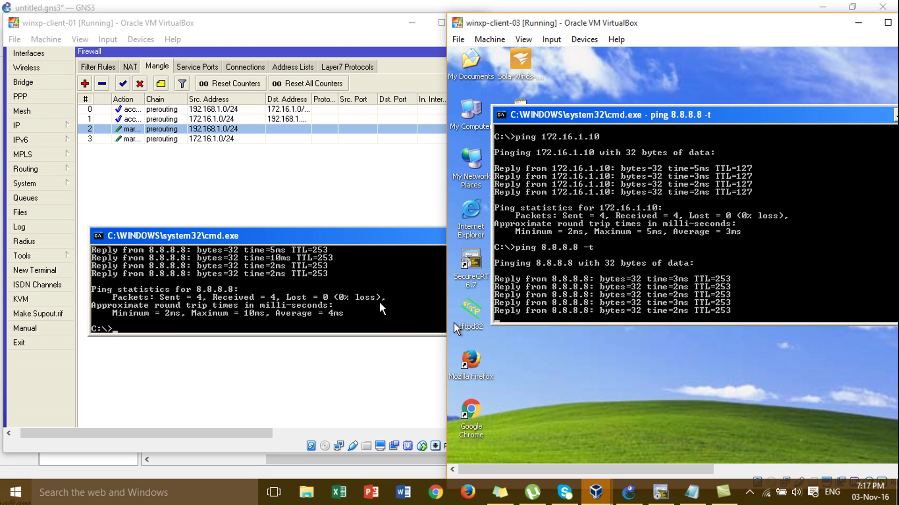
left_click(388, 300)
type("tracert 1")
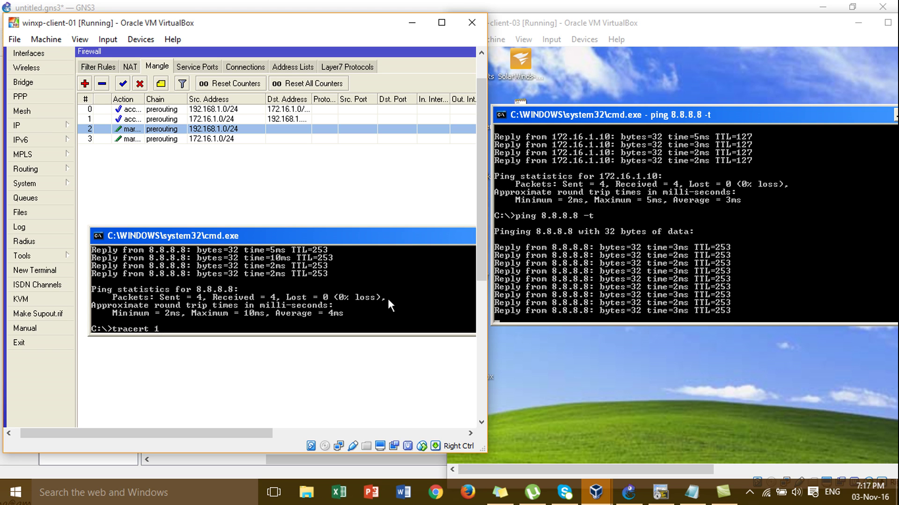
key("BackSpace")
type("8.8.8.8")
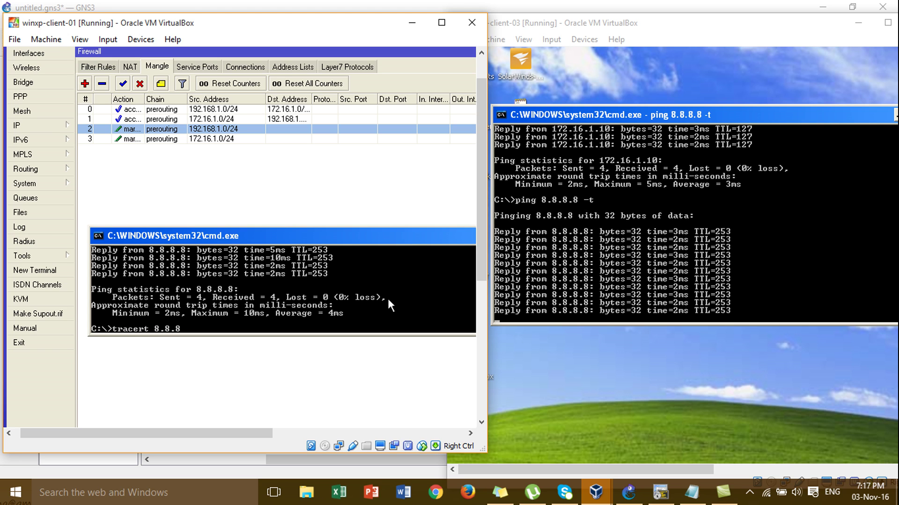
key("Return")
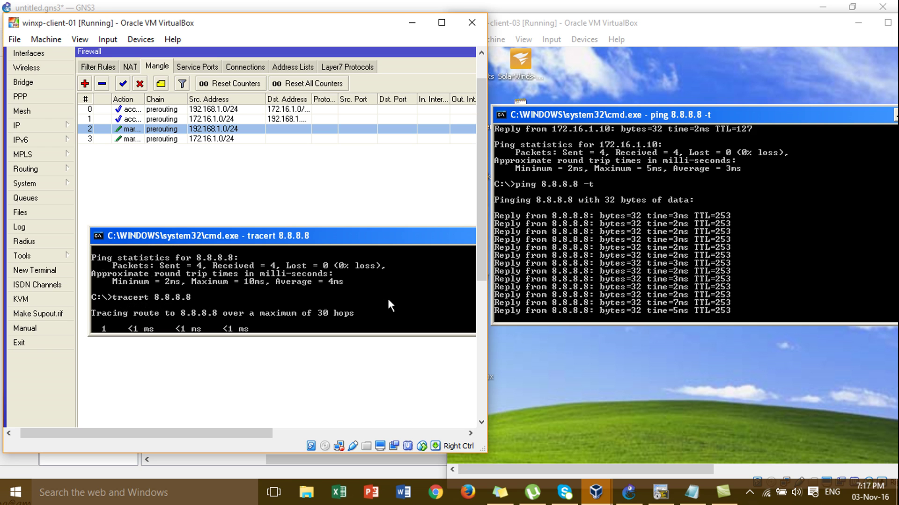
Stop client-03's ping, trace 8.8.8.8 from it, and return to the GNS3 topology.
left_click(668, 215)
key("ctrl+c")
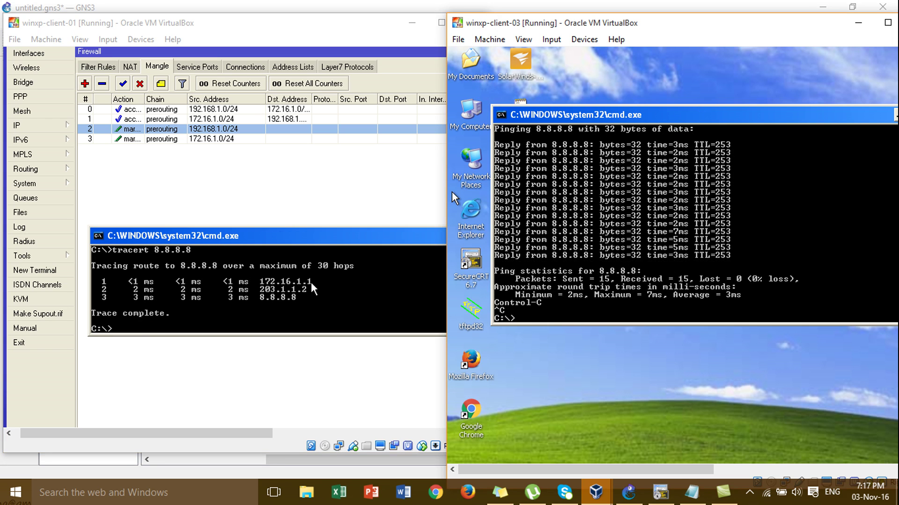
key("Up")
key("BackSpace")
key("BackSpace")
key("BackSpace")
key("BackSpace")
key("BackSpace")
key("BackSpace")
key("BackSpace")
key("BackSpace")
key("BackSpace")
key("BackSpace")
key("BackSpace")
key("BackSpace")
key("BackSpace")
key("BackSpace")
key("BackSpace")
type("tracert 8.8.8")
key("Return")
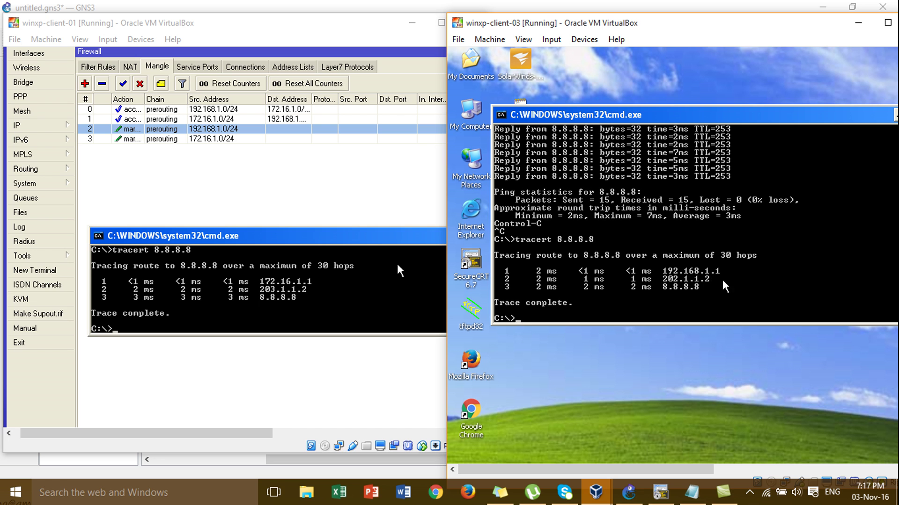
left_click(629, 492)
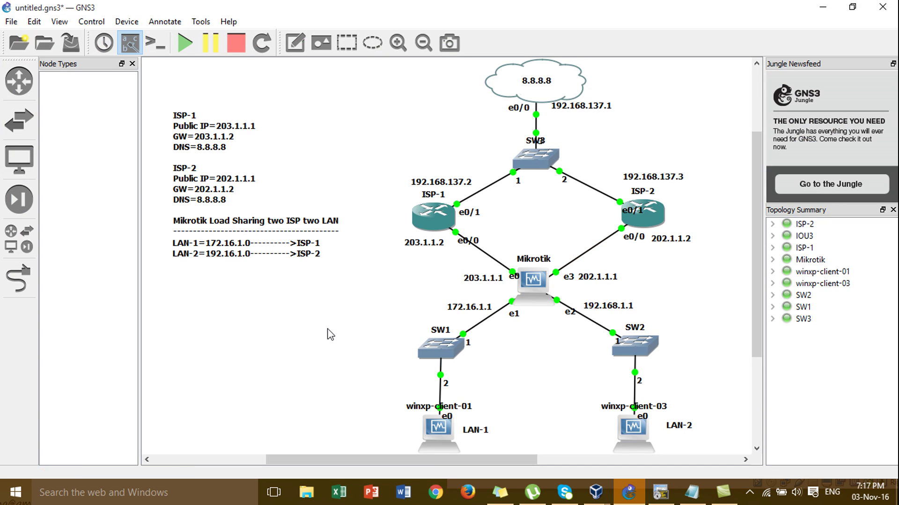
Minimise GNS3 and the winxp-client-03 window so the LAN-1 client shows in front.
left_click(816, 14)
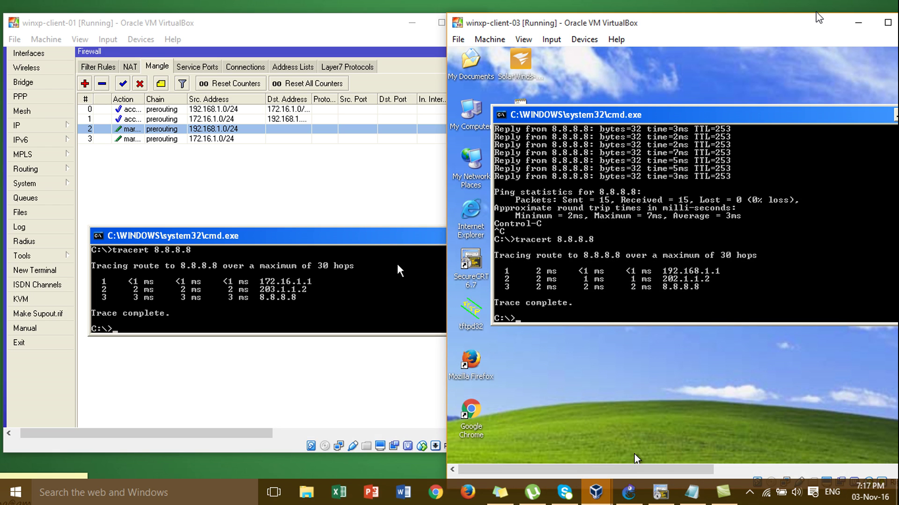
left_click(858, 23)
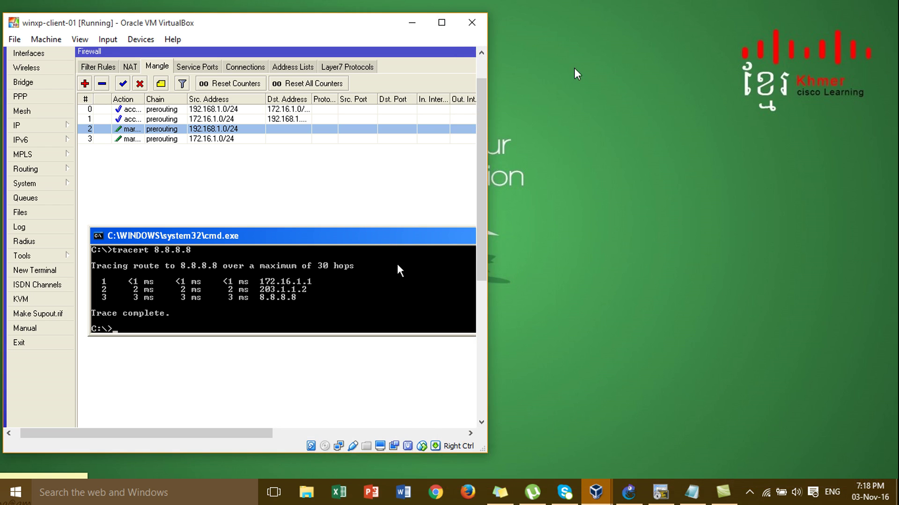
Minimise the winxp-client-01 window to the empty desktop, then glance at the hidden tray icons.
left_click(414, 23)
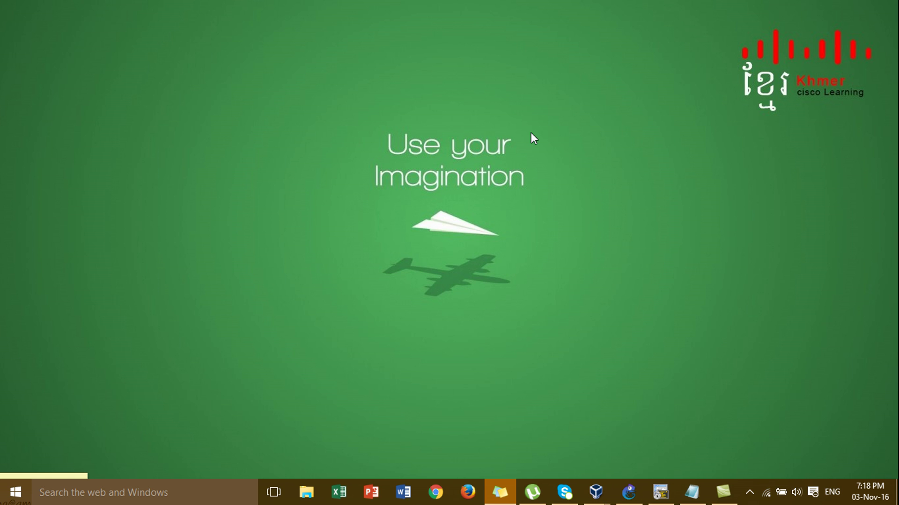
left_click(746, 486)
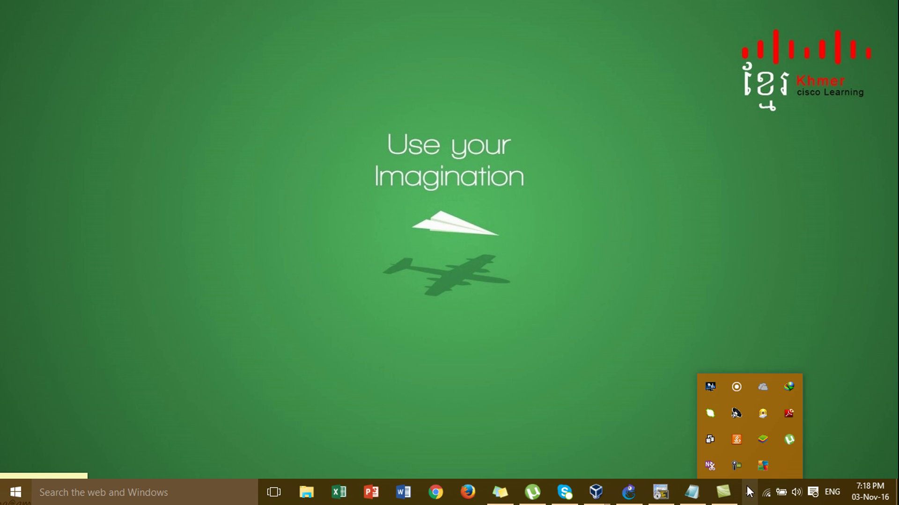
left_click(808, 91)
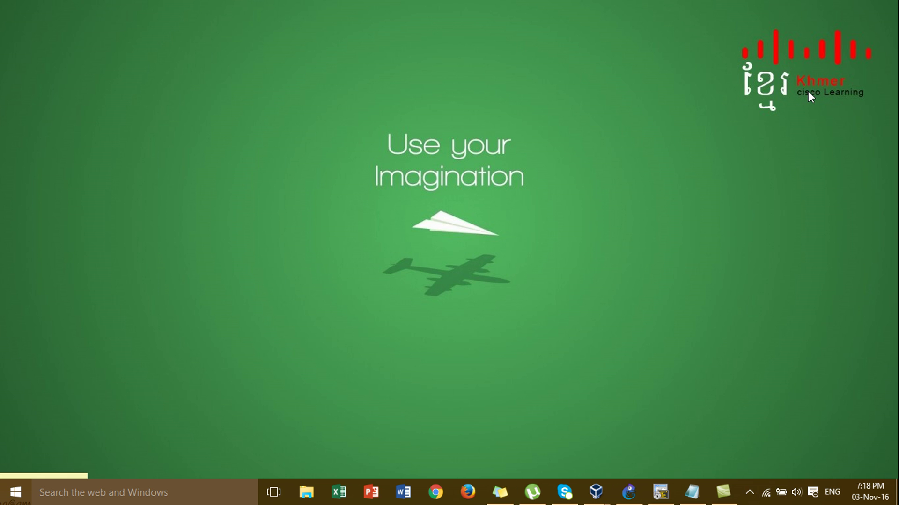